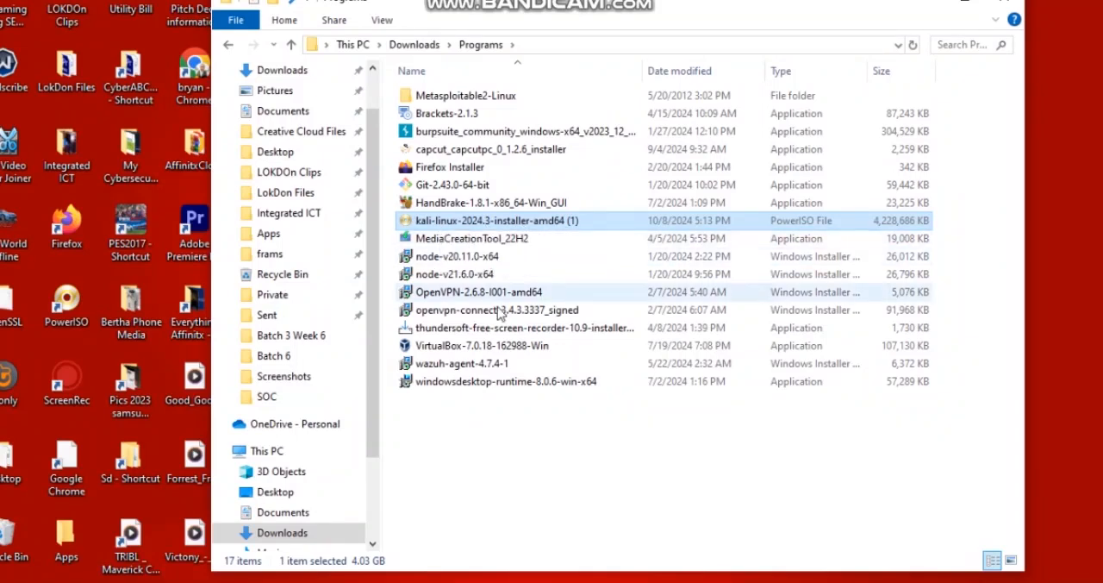
left_click(447, 352)
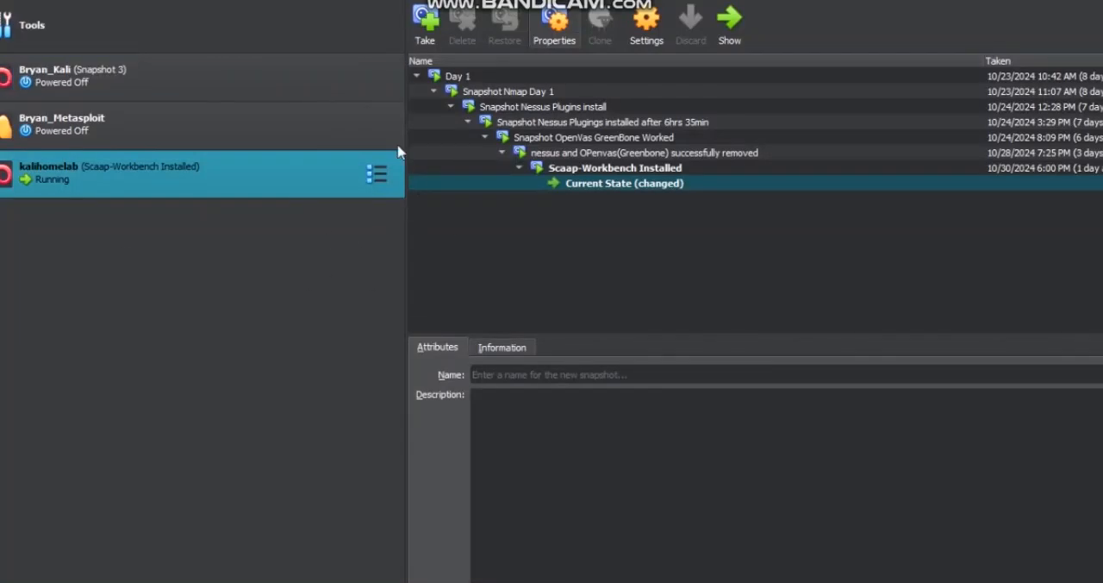
left_click(950, 2)
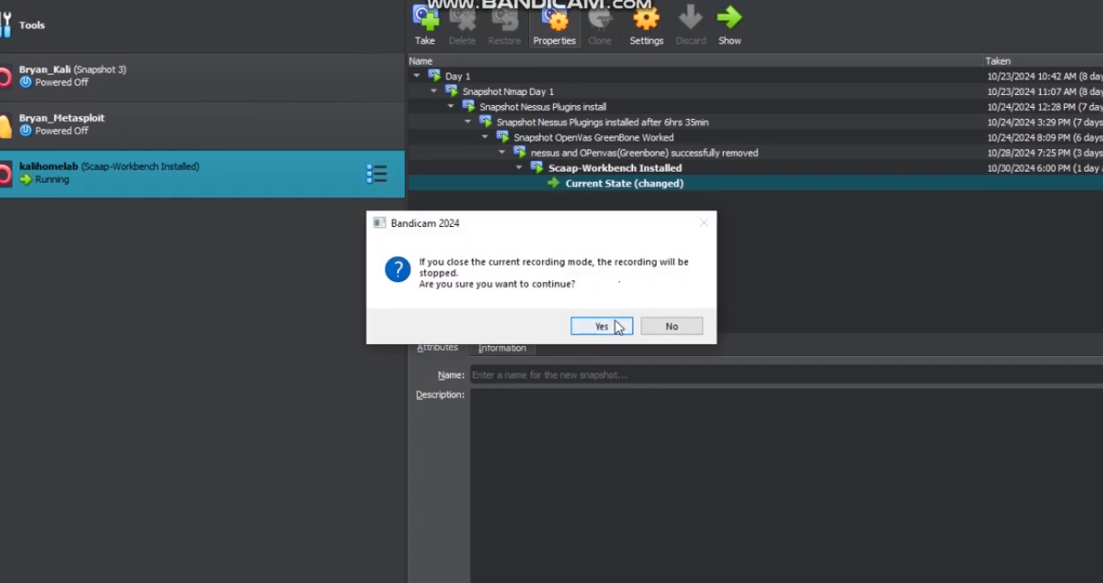
left_click(665, 327)
left_click_drag(953, 1, 988, 16)
left_click(1026, 1)
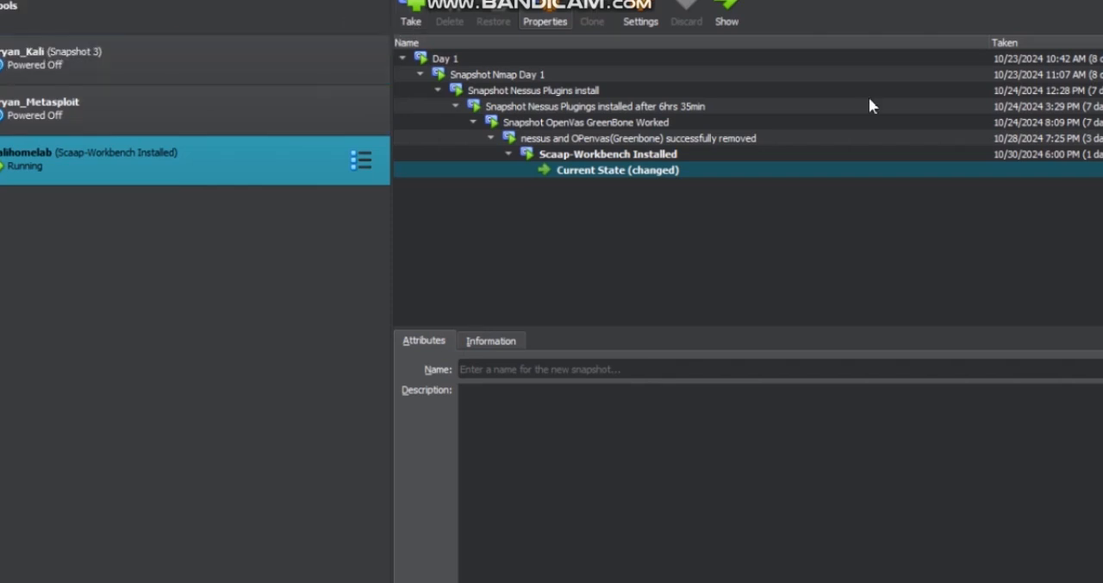
left_click(1, 1)
left_click(1, 1)
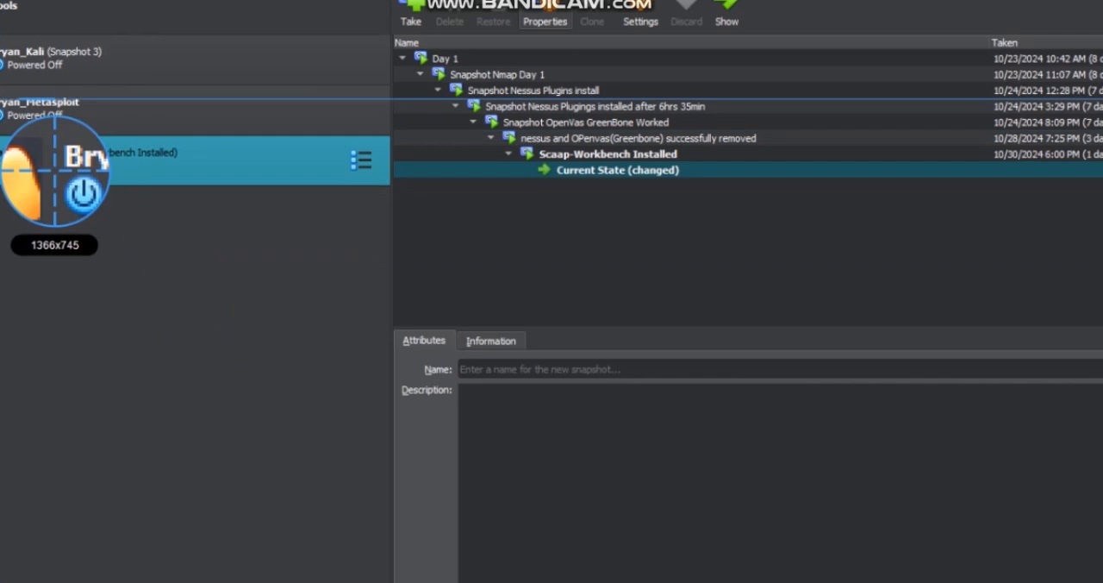
left_click(2, 2)
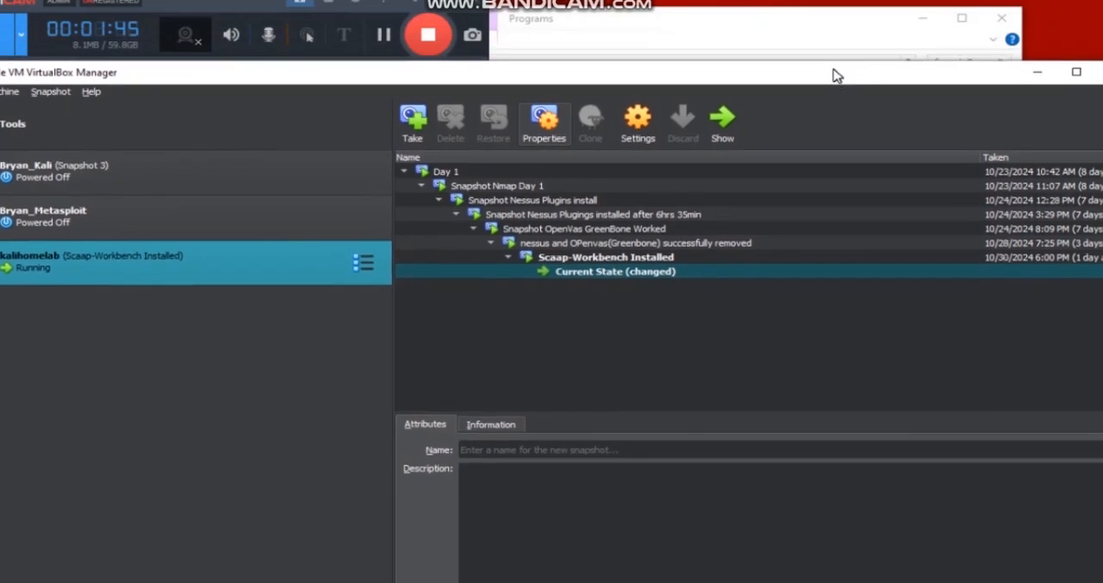
left_click_drag(834, 70, 832, 72)
left_click(20, 35)
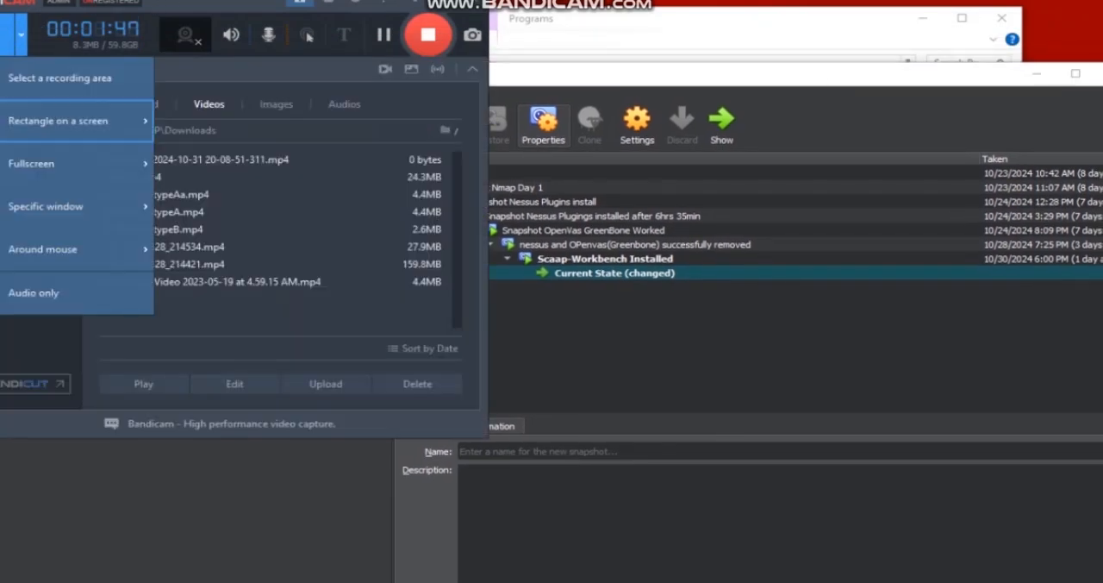
left_click(52, 121)
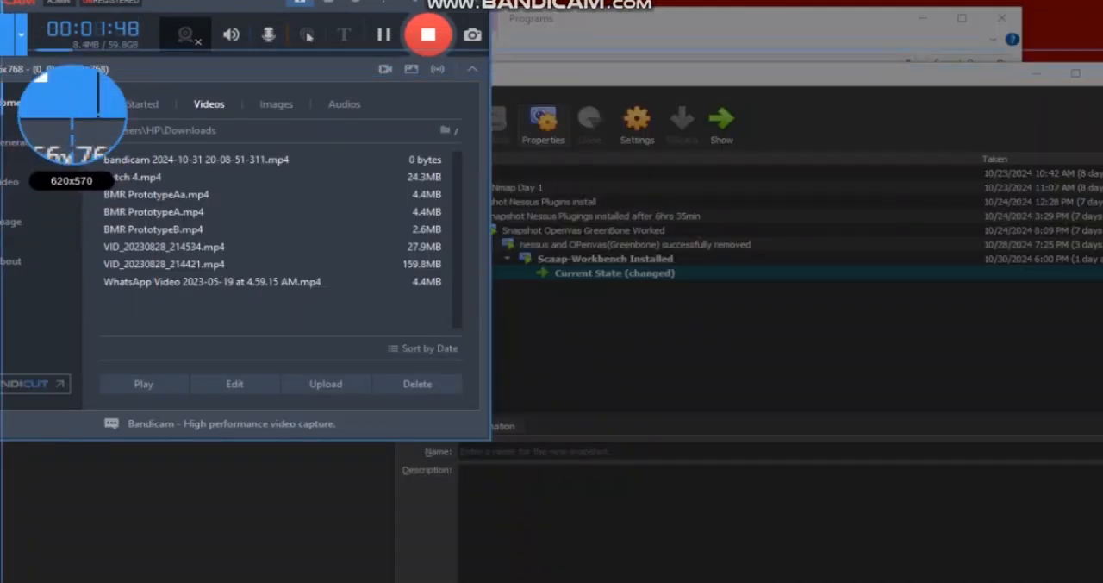
left_click(35, 81)
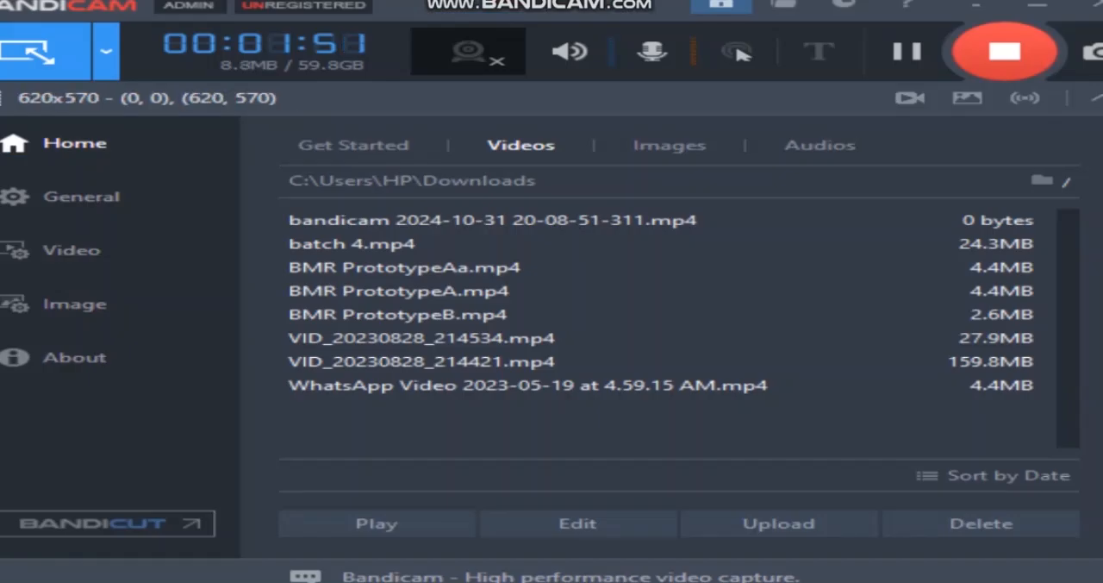
left_click(105, 50)
left_click(116, 111)
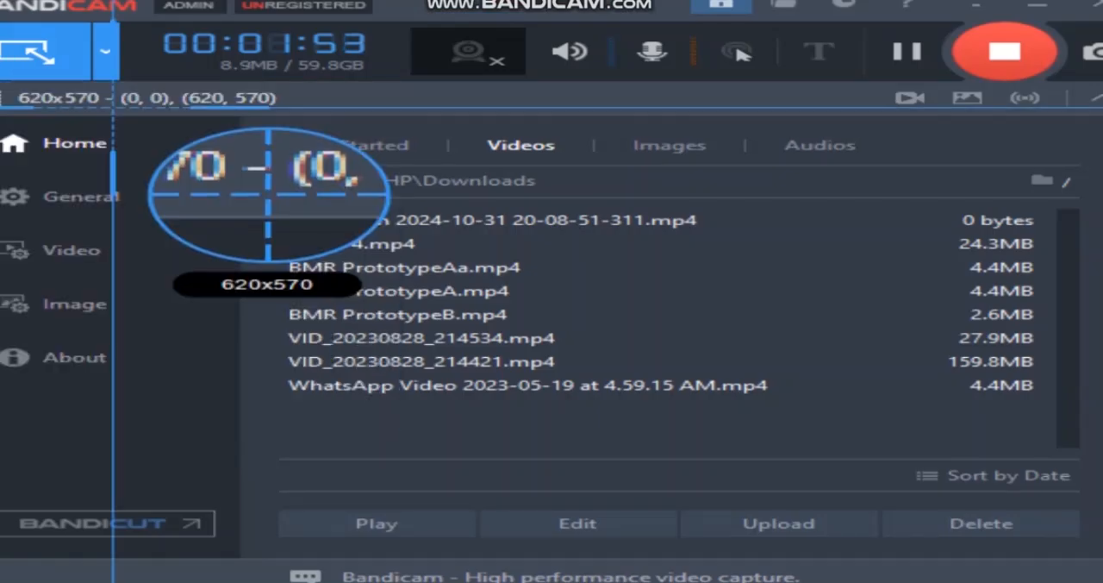
left_click(25, 47)
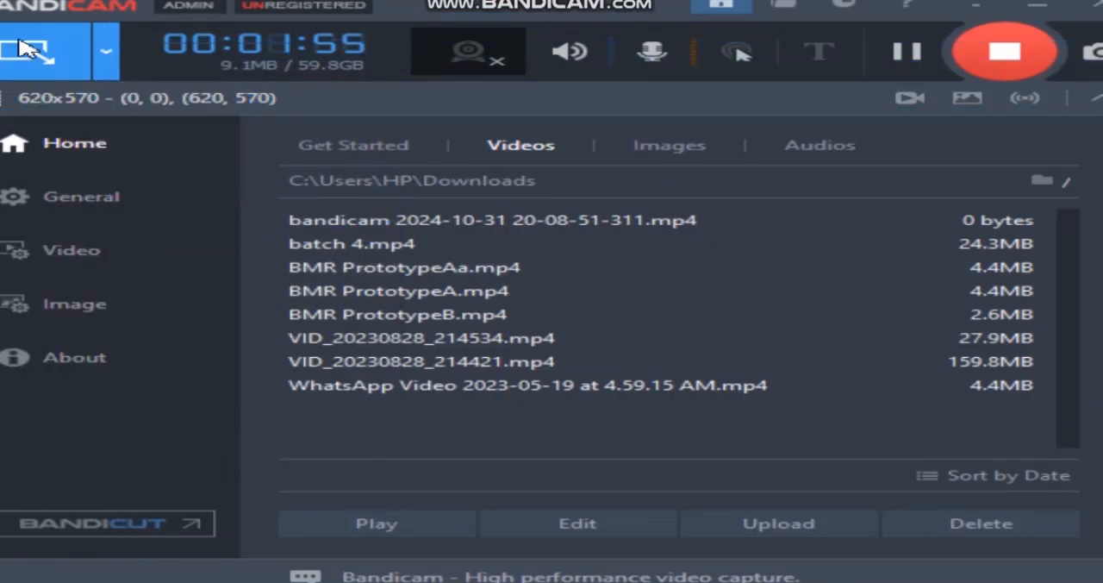
left_click(26, 63)
left_click(82, 181)
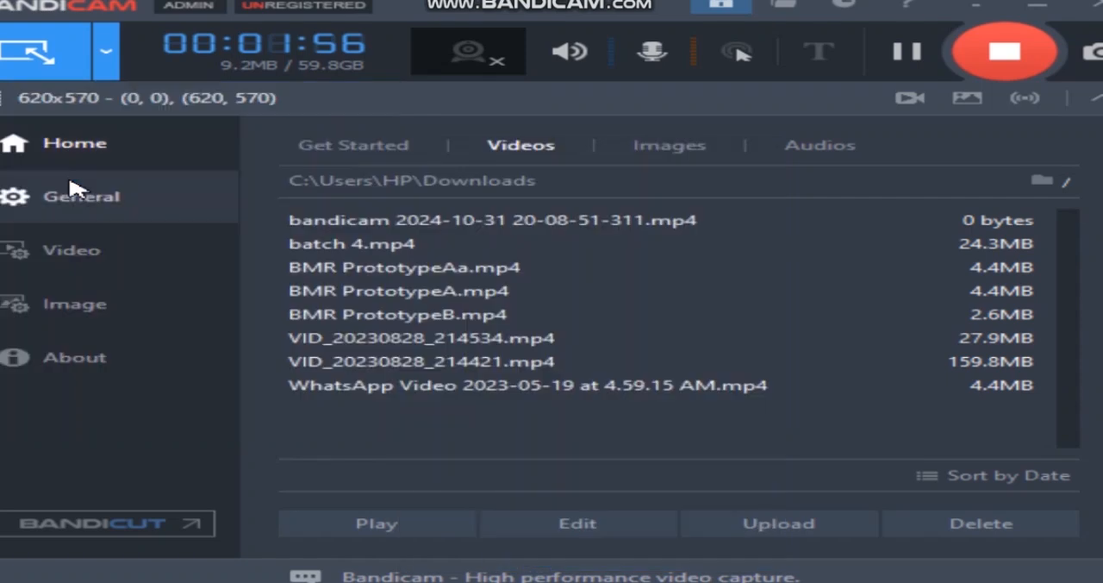
left_click(30, 47)
left_click(222, 106)
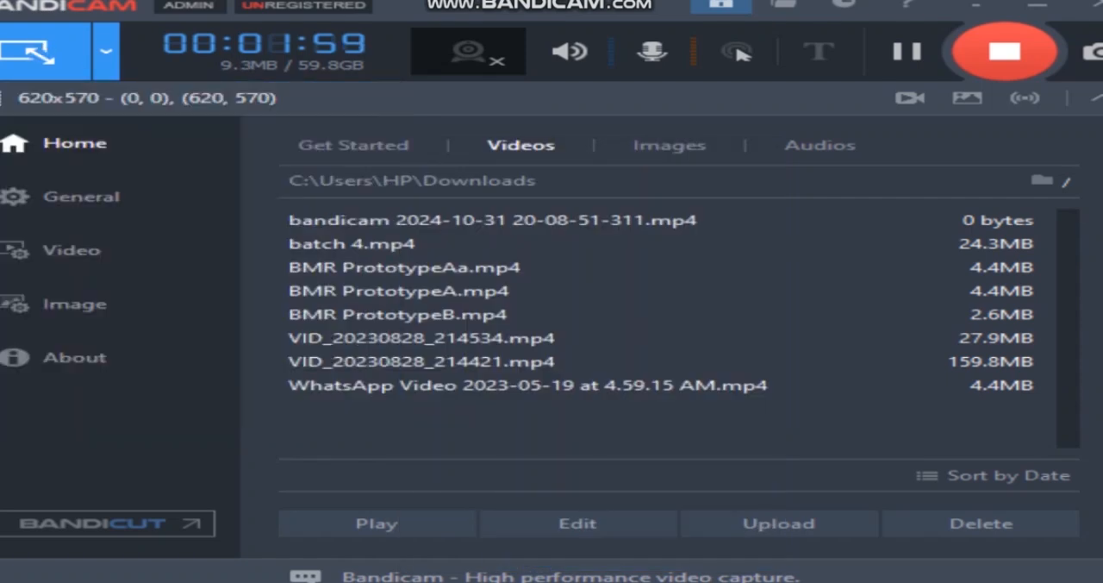
- Reposition the VirtualBox Manager window so that its full width fits within the visible screen area
left_click_drag(5, 28, 21, 40)
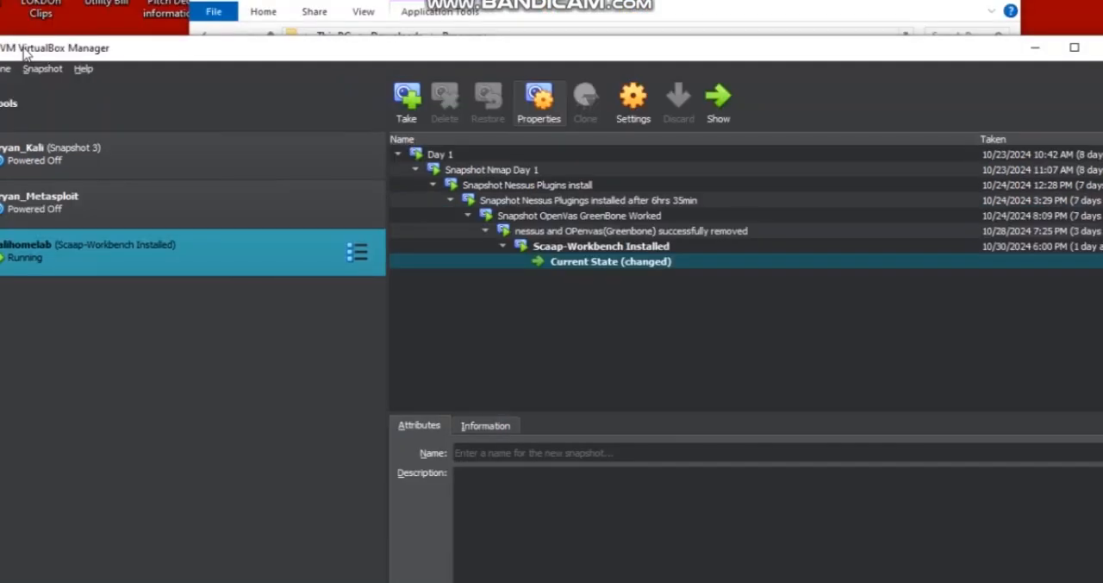
left_click_drag(67, 51, 309, 52)
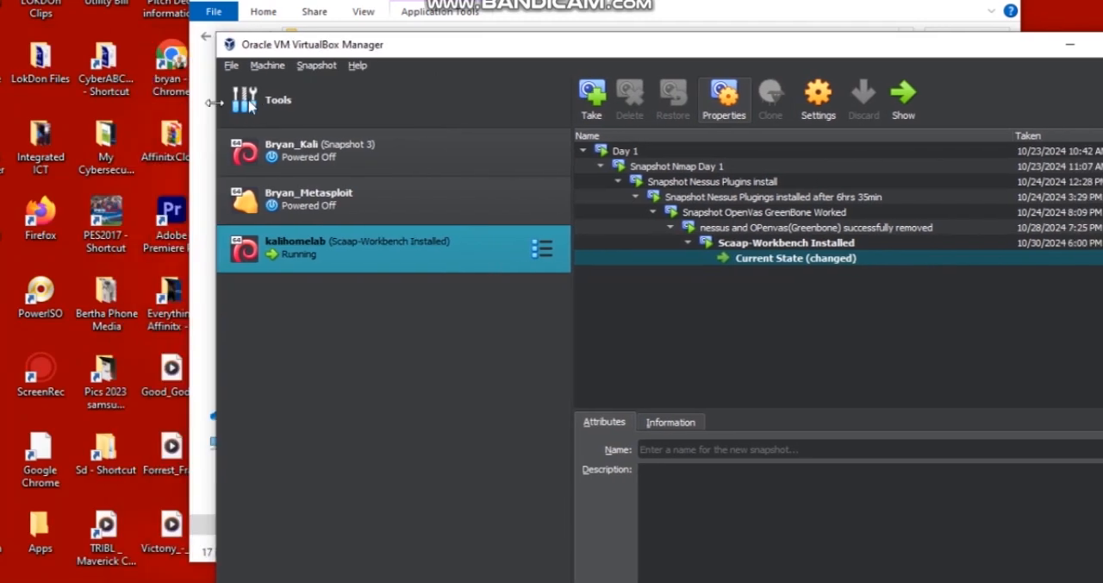
left_click_drag(550, 55, 422, 19)
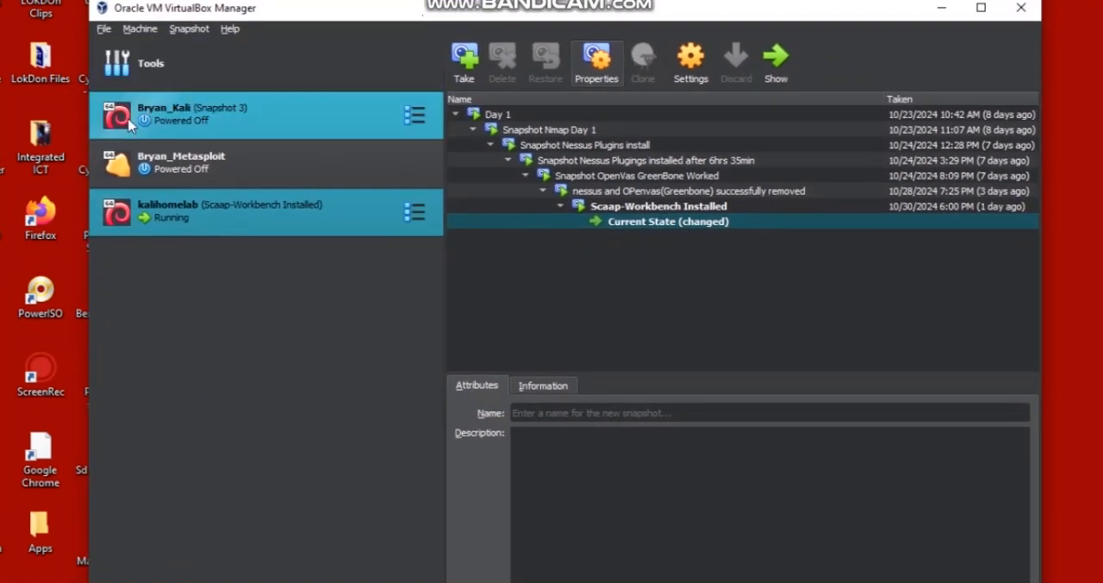
- Start creating a new virtual machine and name it with the owner's first name followed by VM
left_click(104, 30)
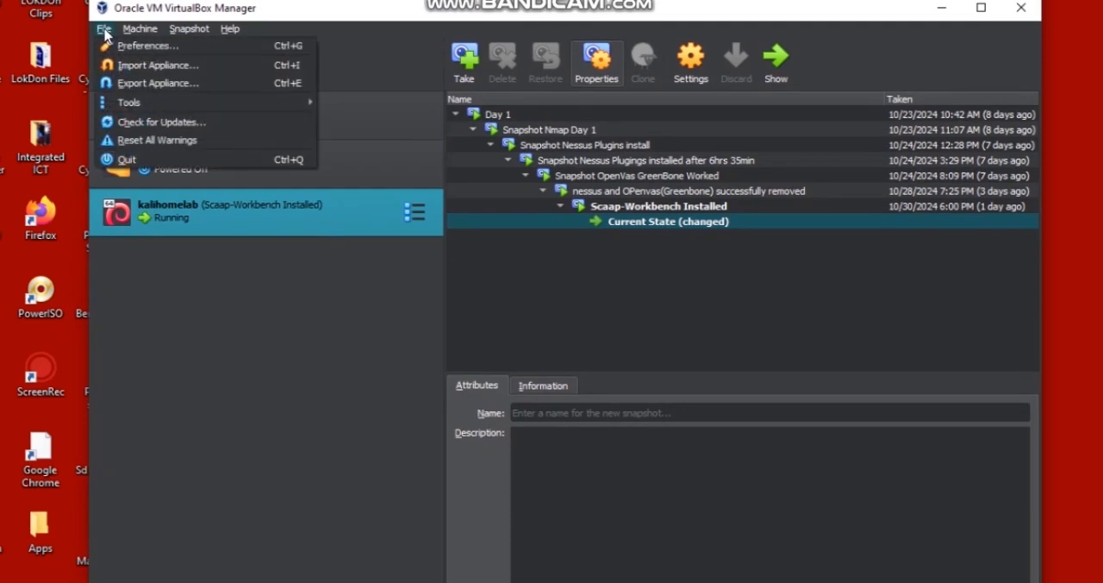
left_click(140, 29)
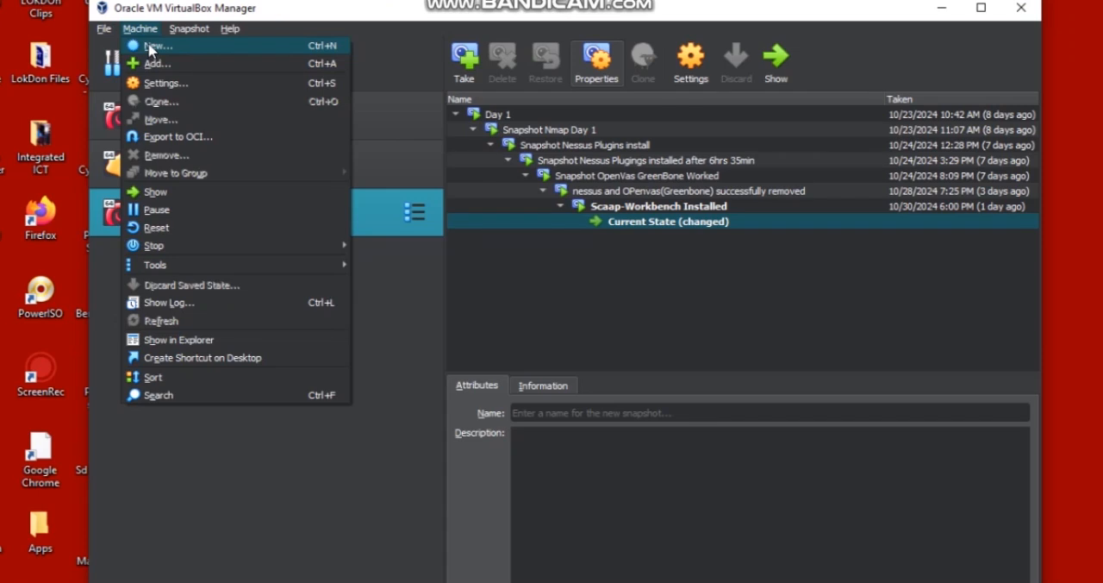
left_click(151, 47)
left_click_drag(622, 176, 606, 66)
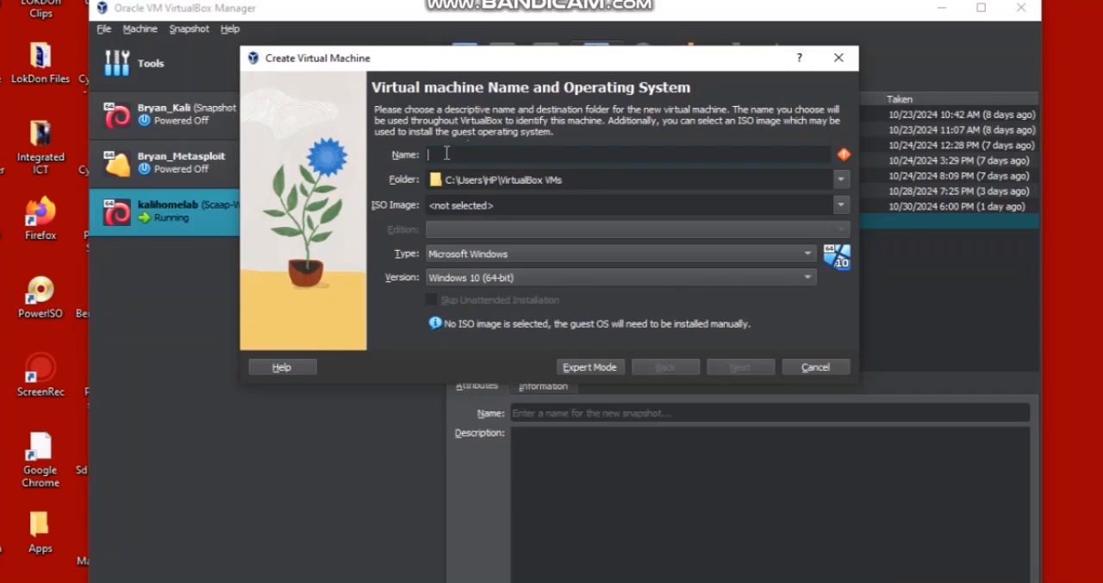
type("Bryan")
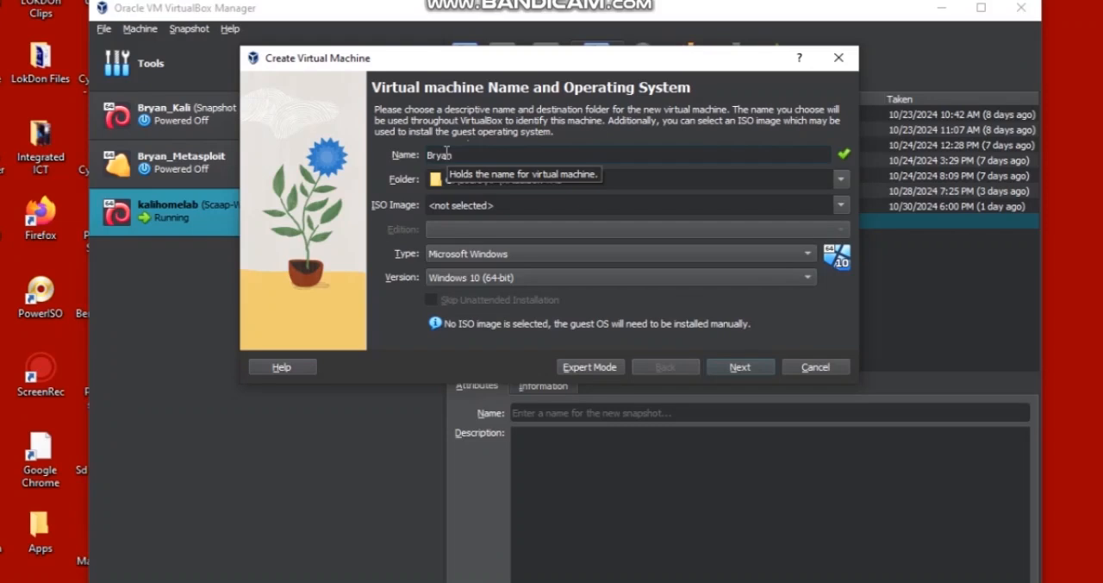
type("VM")
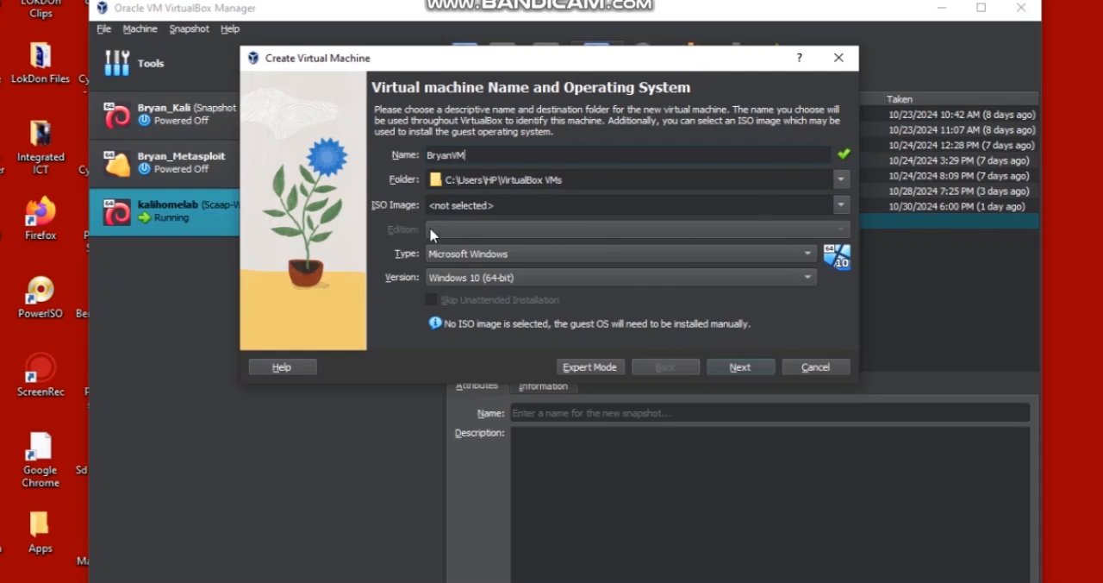
- Set the new machine's operating system type to Linux and version to Debian (64-bit), and proceed to the hardware options
left_click(546, 254)
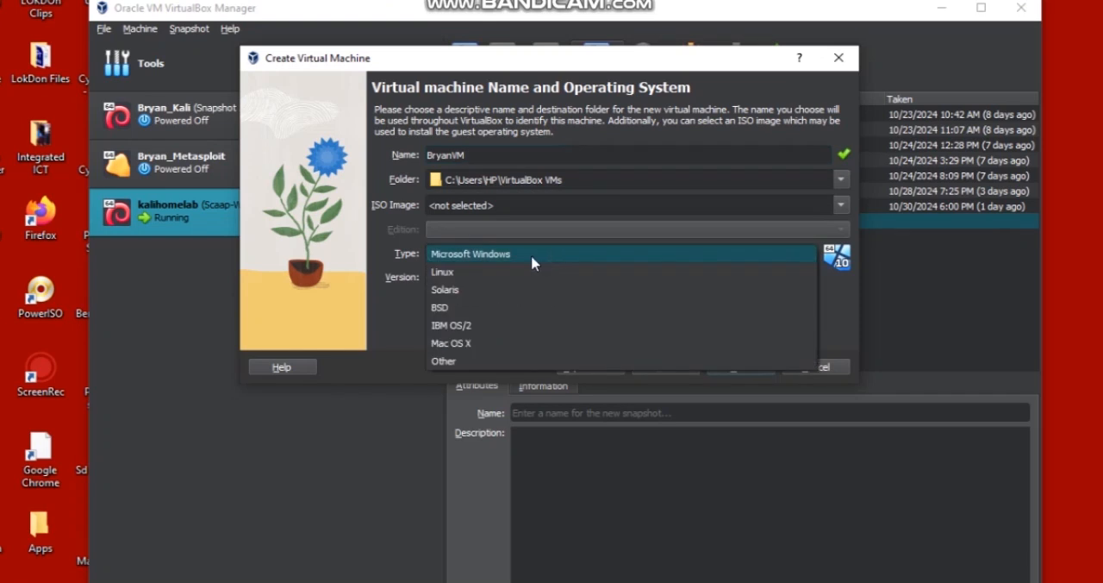
left_click(487, 278)
left_click(488, 280)
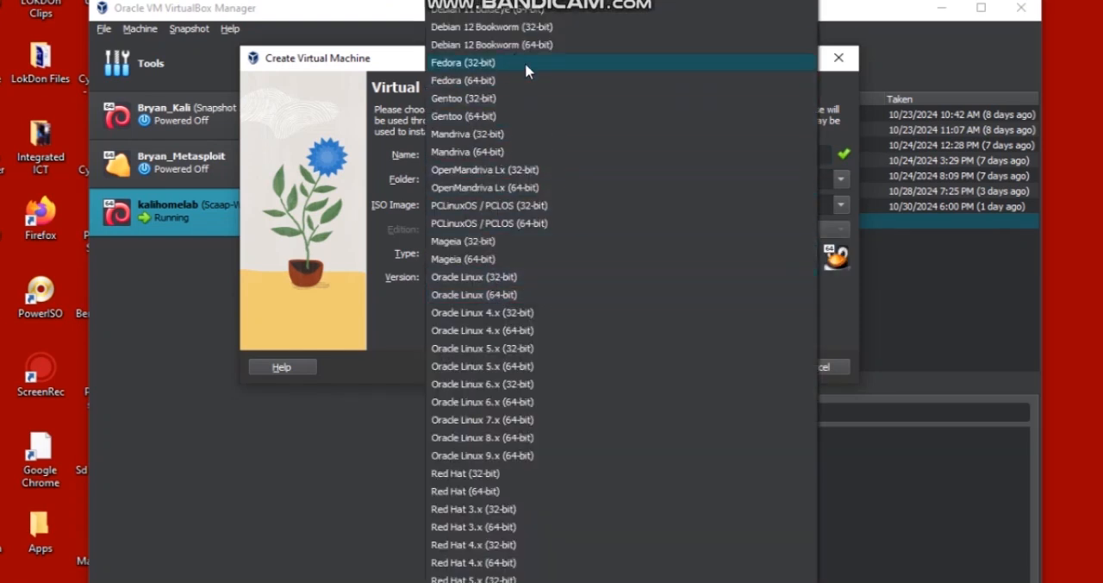
scroll(621, 293, "up", 1)
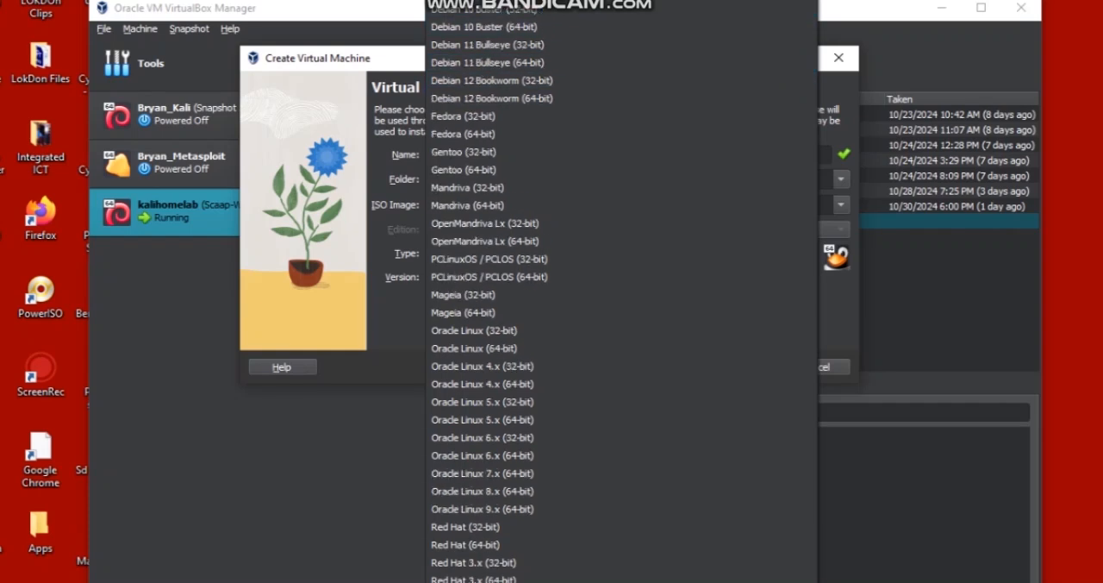
scroll(603, 60, "up", 3)
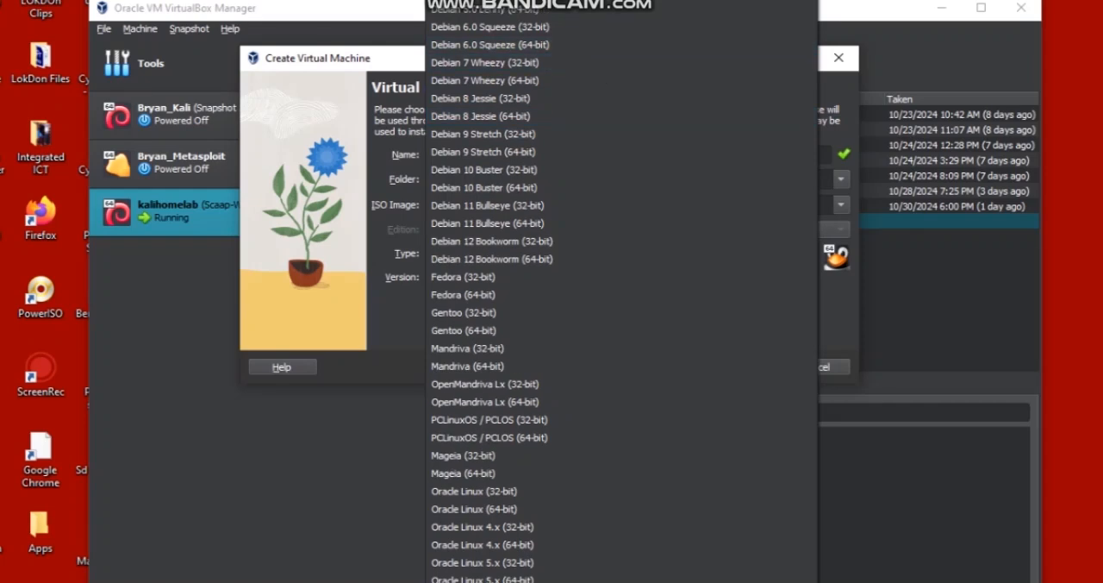
scroll(556, 62, "up", 3)
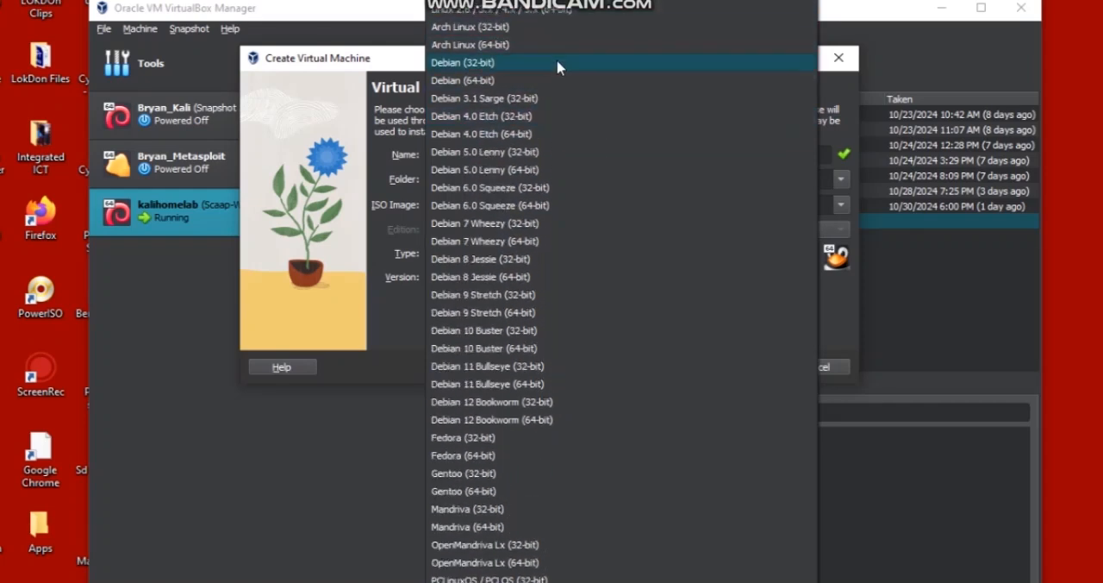
left_click(546, 80)
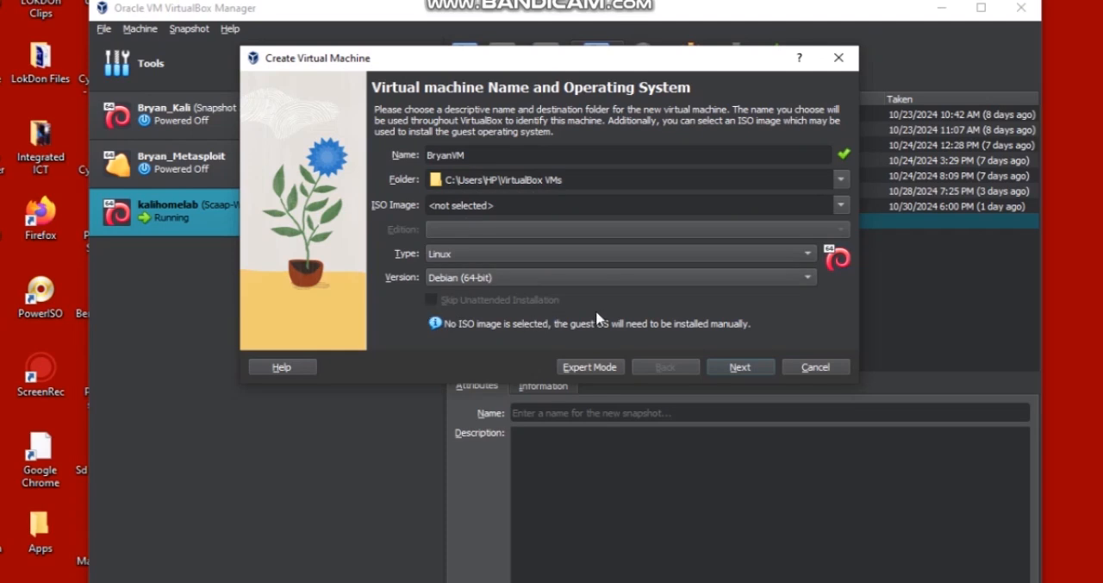
left_click(741, 367)
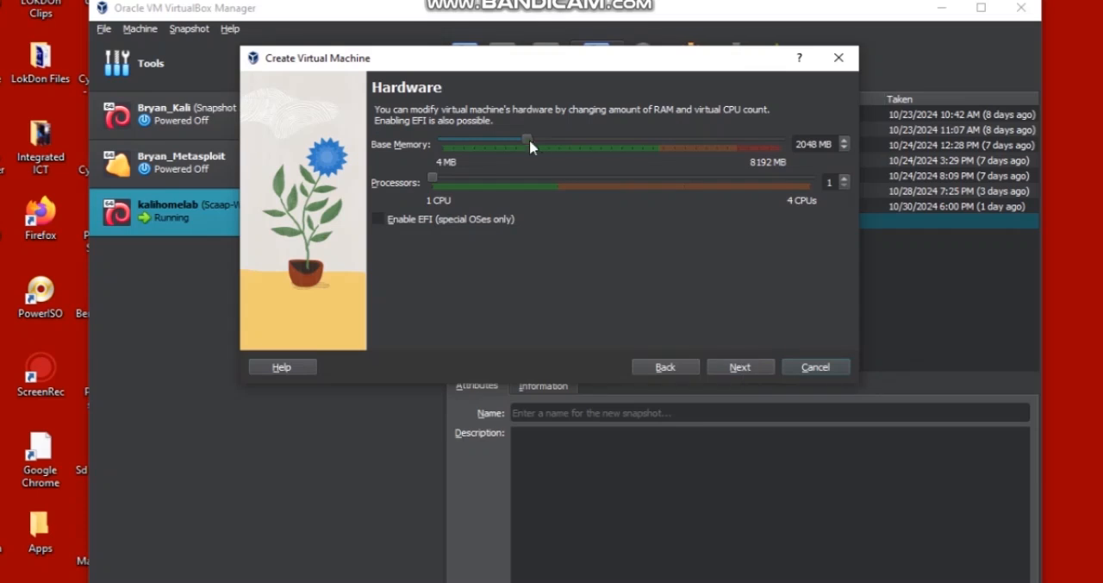
- Set the base memory to 5116 MB and the processors to 2, and proceed to the virtual hard disk options
left_click_drag(526, 137, 651, 111)
left_click_drag(433, 179, 537, 188)
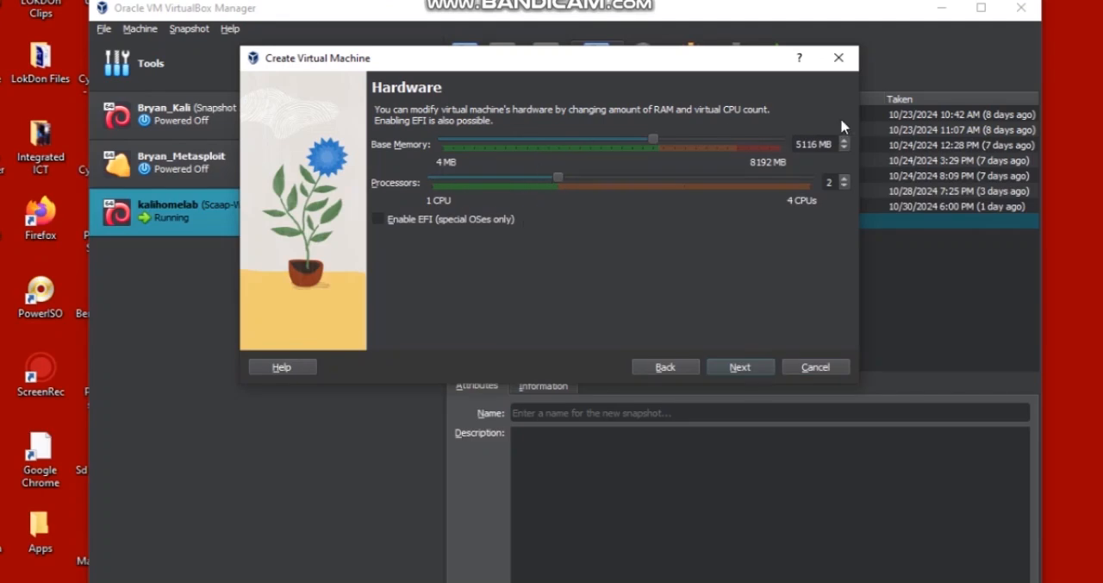
left_click(739, 367)
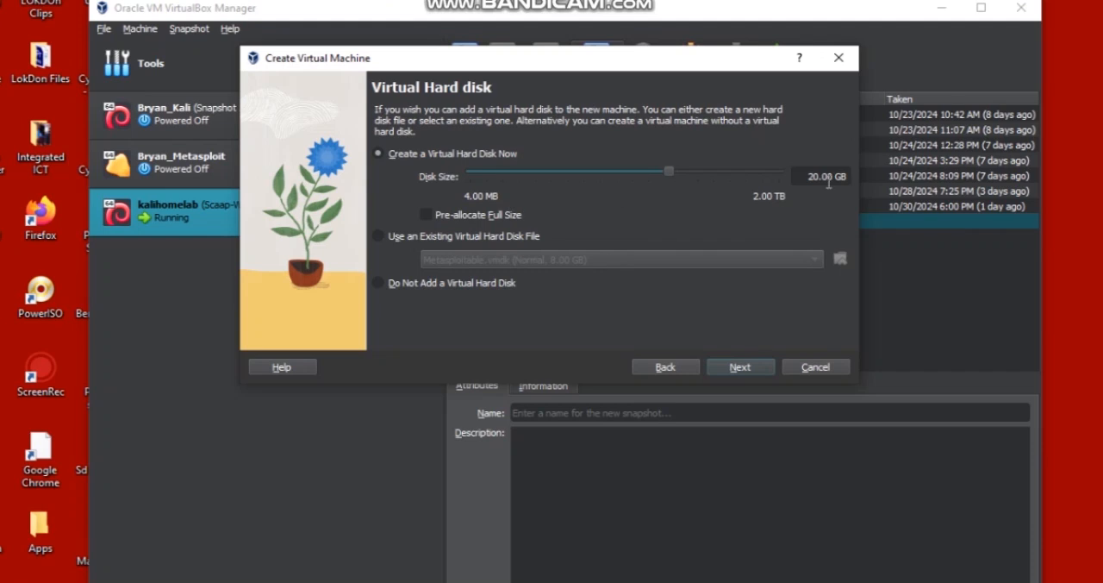
- Set the new virtual hard disk's size to 21.21 GB and finish creating the machine
left_click_drag(670, 172, 671, 173)
left_click(739, 367)
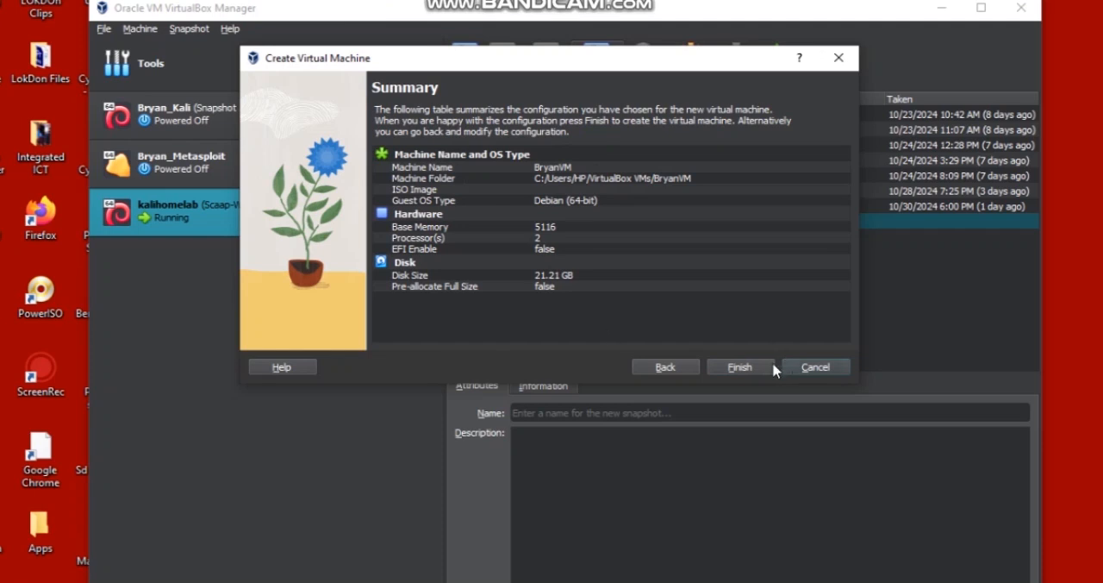
left_click(741, 366)
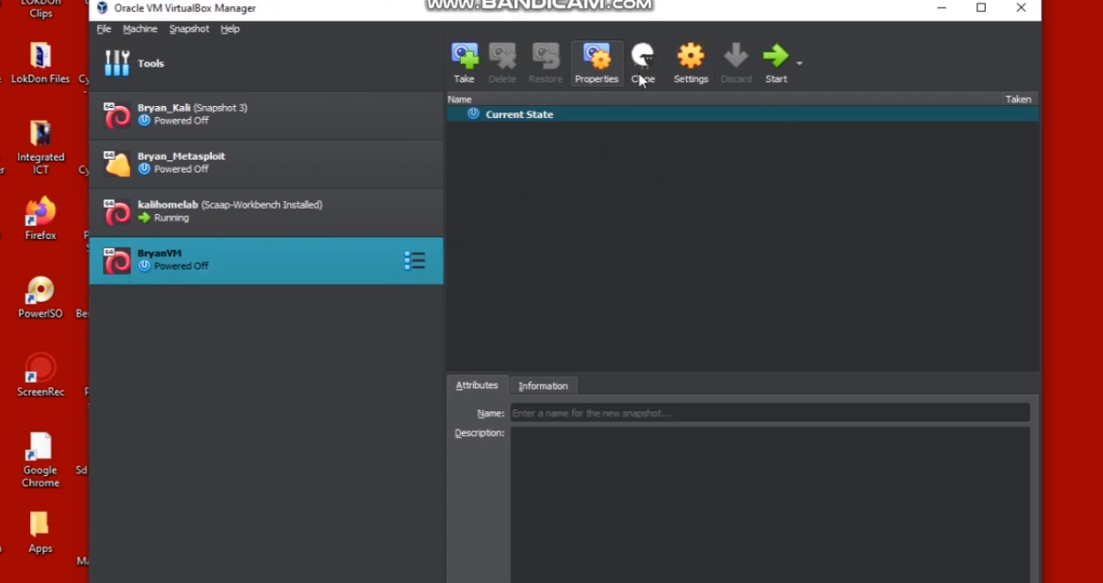
- Open the new virtual machine's settings and review its General and System options, including disk encryption, motherboard, processor and acceleration
left_click(690, 62)
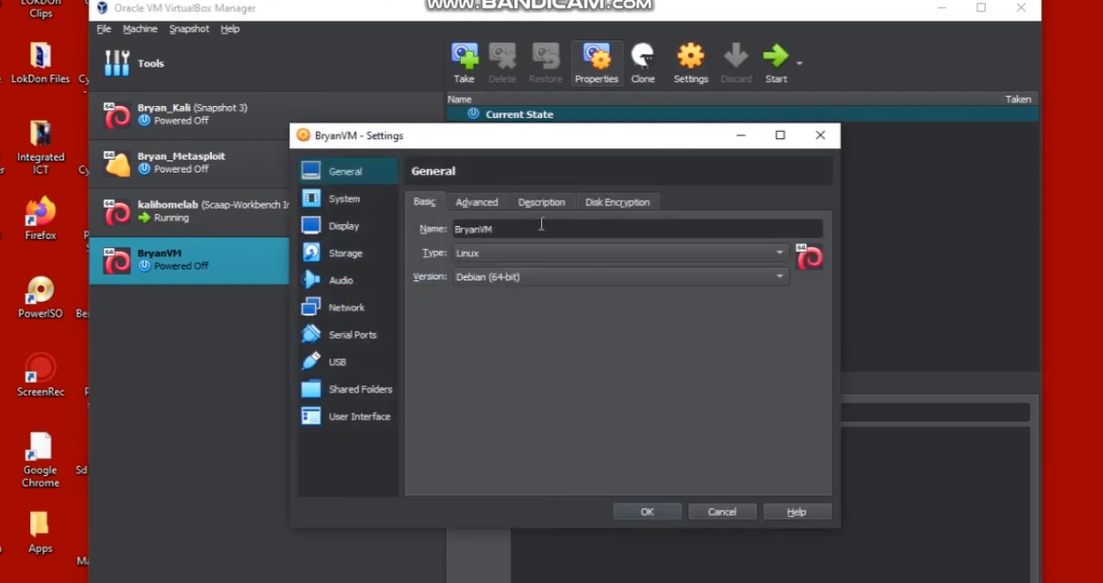
left_click(472, 207)
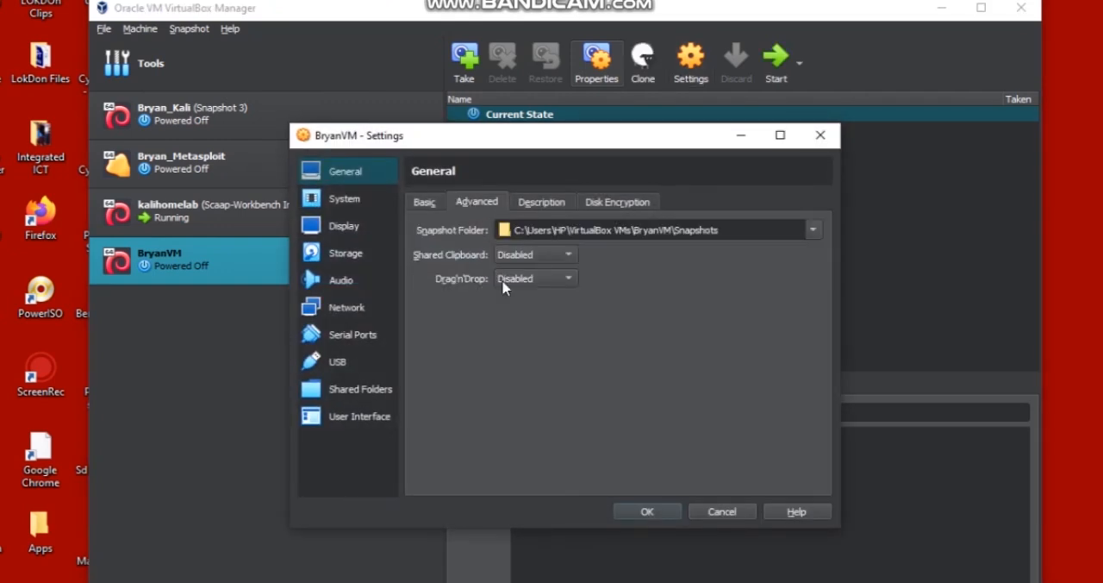
left_click(540, 205)
left_click(623, 207)
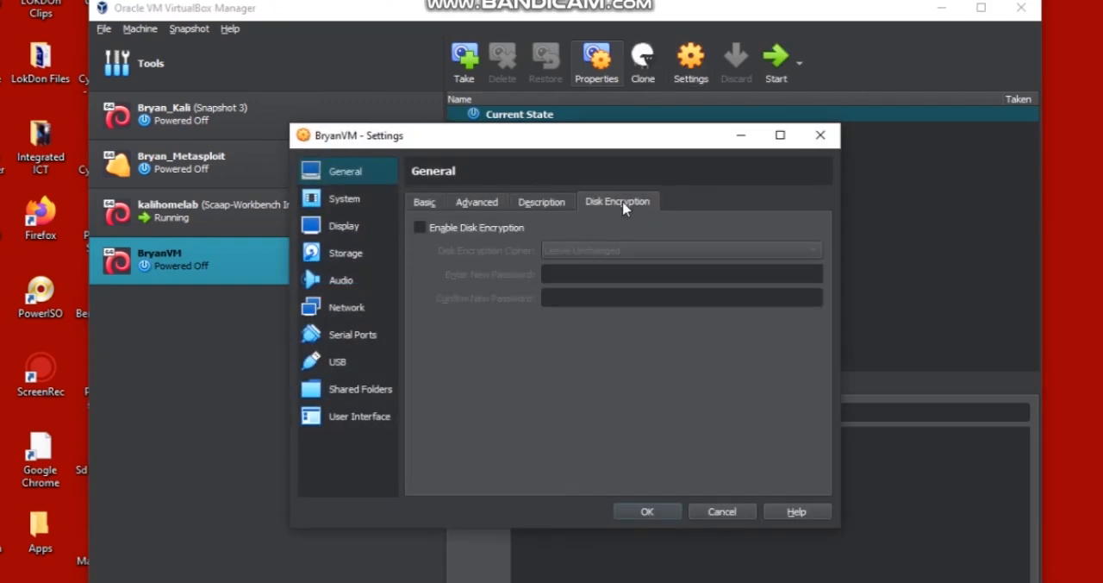
left_click(349, 200)
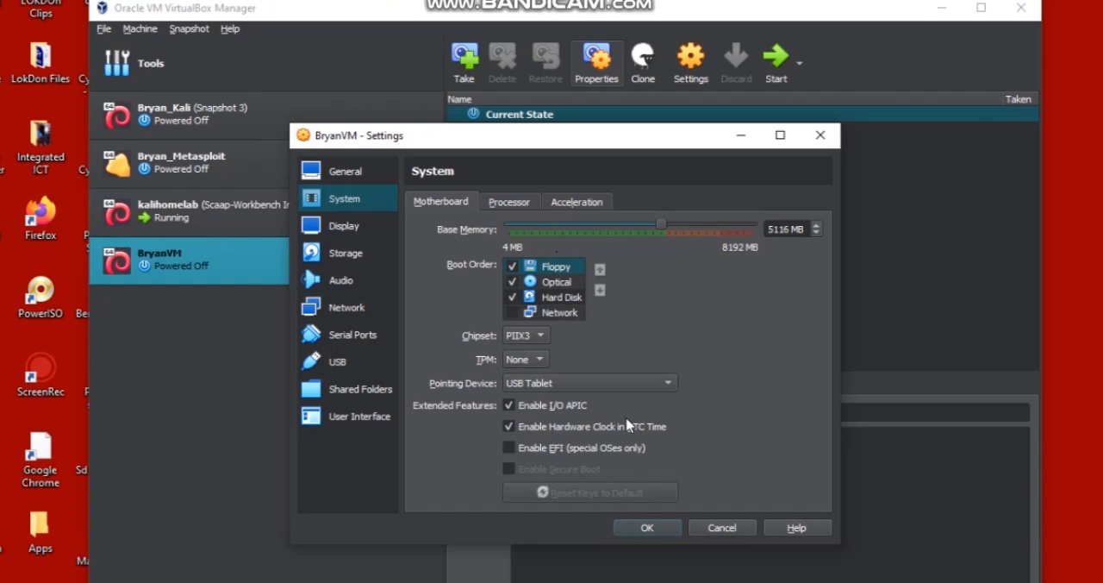
left_click(515, 204)
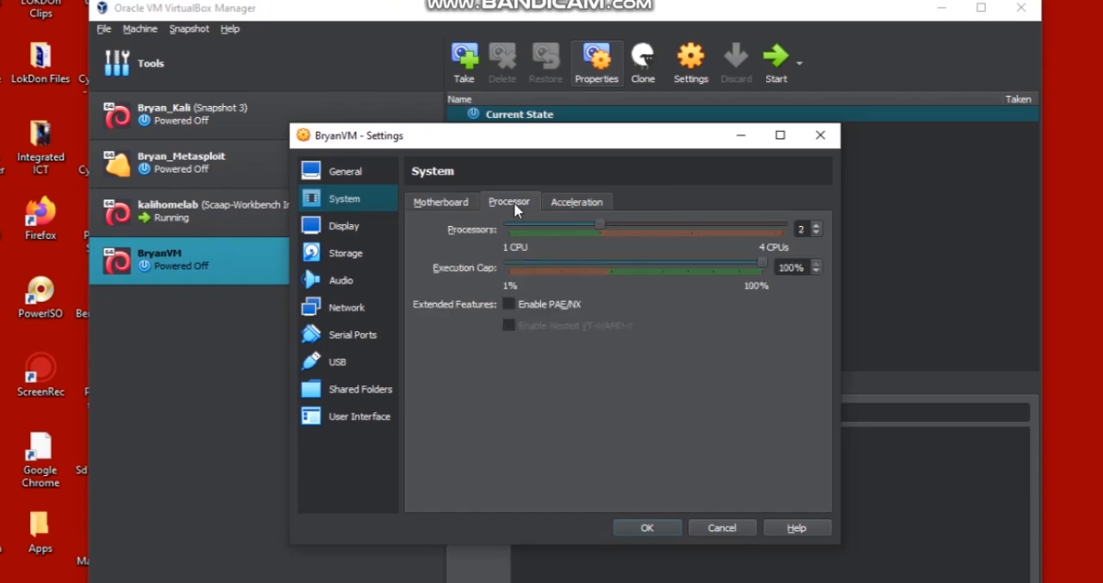
left_click(579, 199)
- Set the virtual machine's display video memory to 128 MB, and review its storage and audio settings
left_click(363, 227)
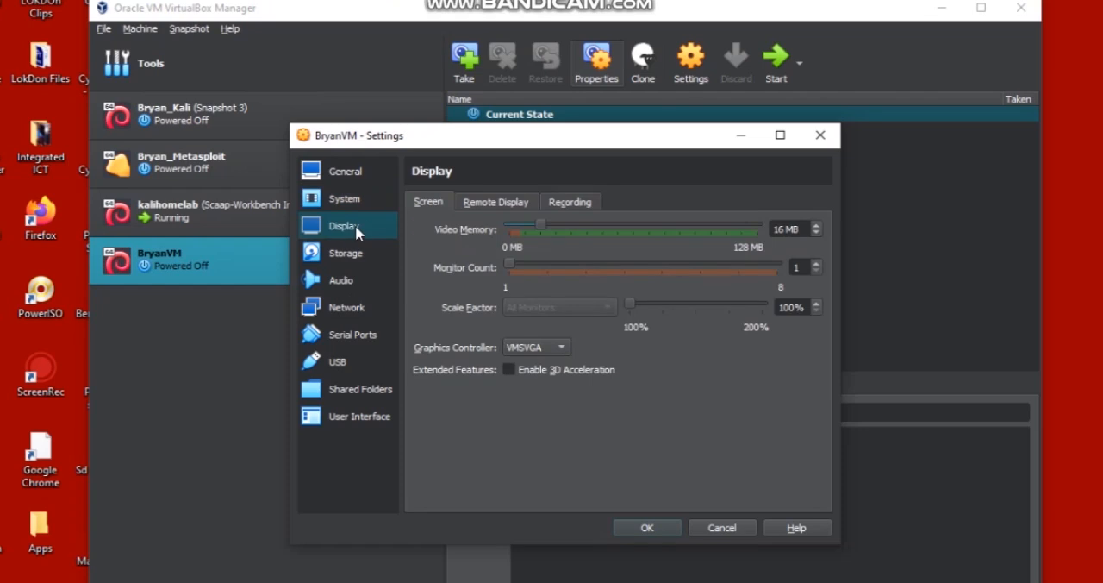
left_click_drag(541, 224, 762, 233)
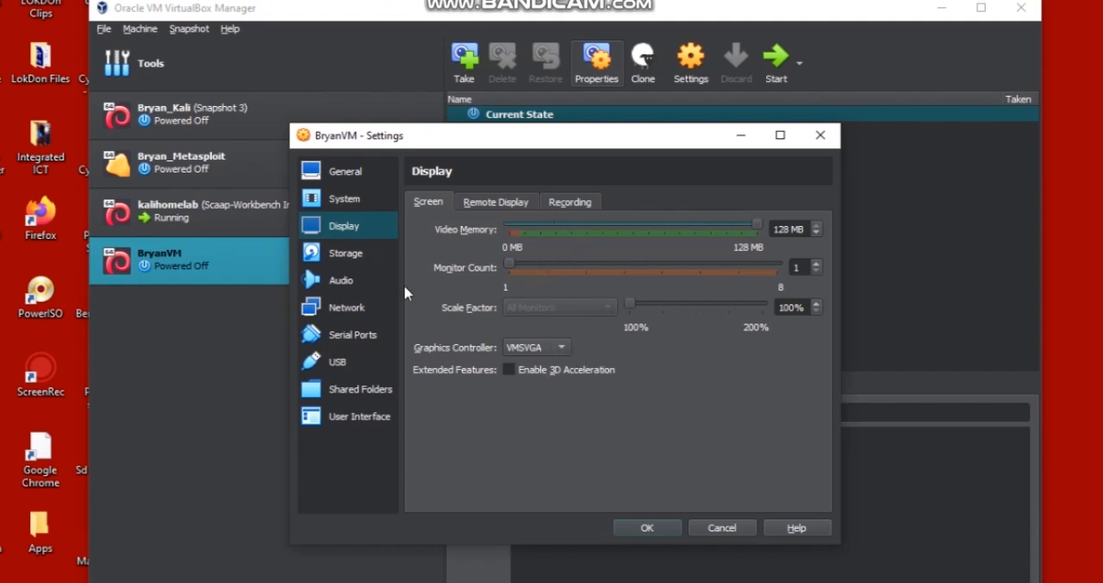
left_click(344, 255)
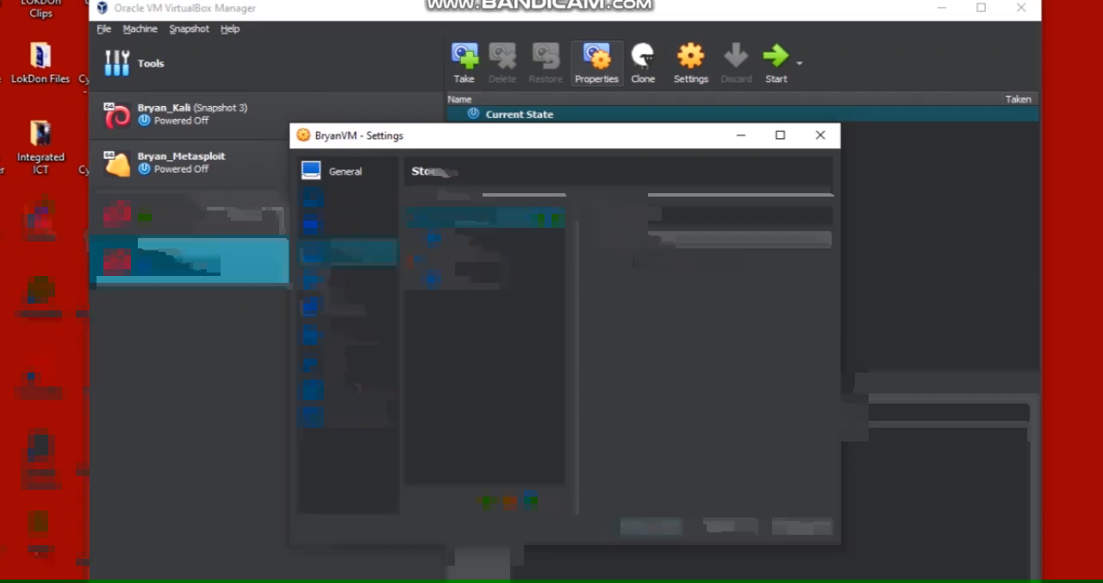
left_click(342, 281)
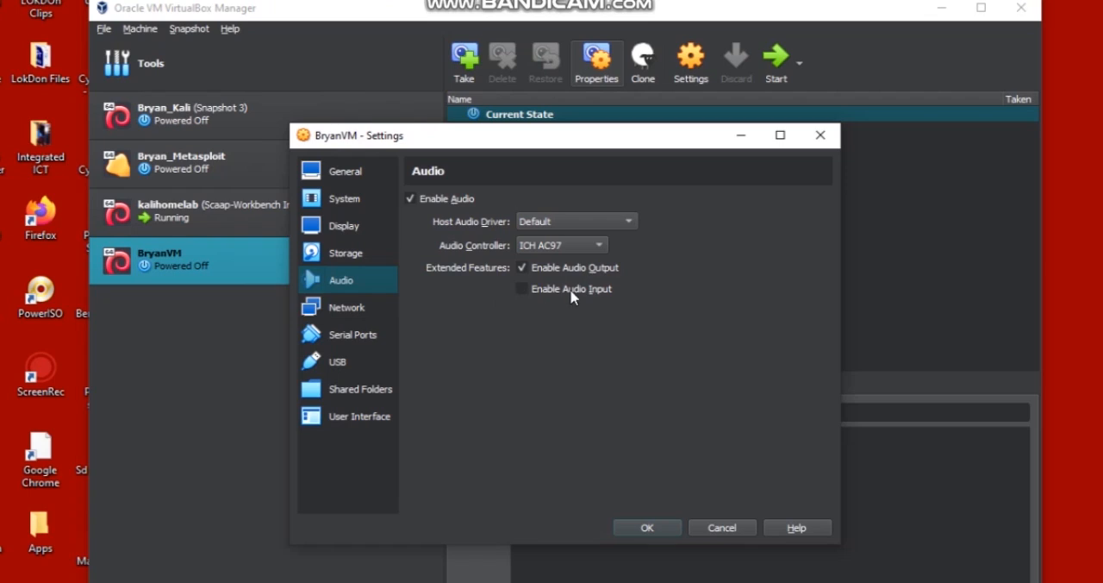
- Attach network Adapter 1 to a Bridged Adapter using the Realtek RTL8723BE 802.11 bgn Wi-Fi Adapter
left_click(342, 308)
left_click(541, 254)
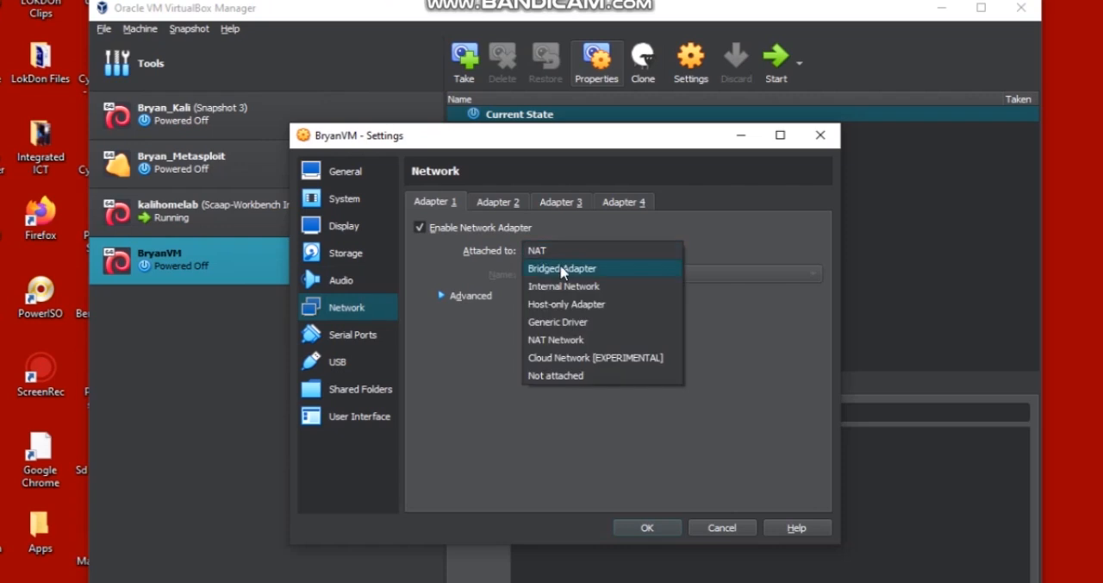
left_click(564, 269)
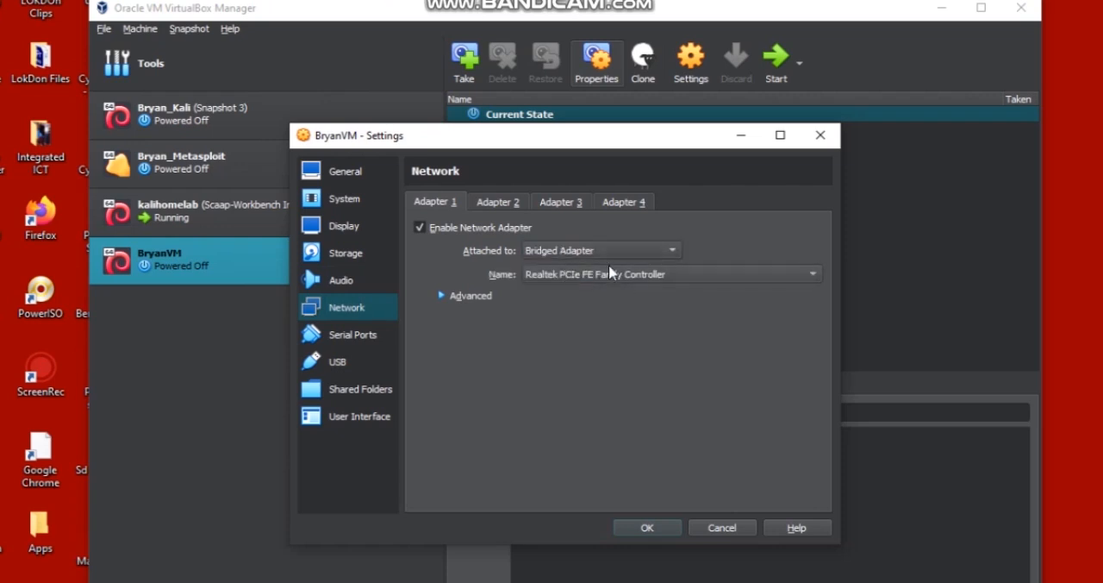
left_click(611, 276)
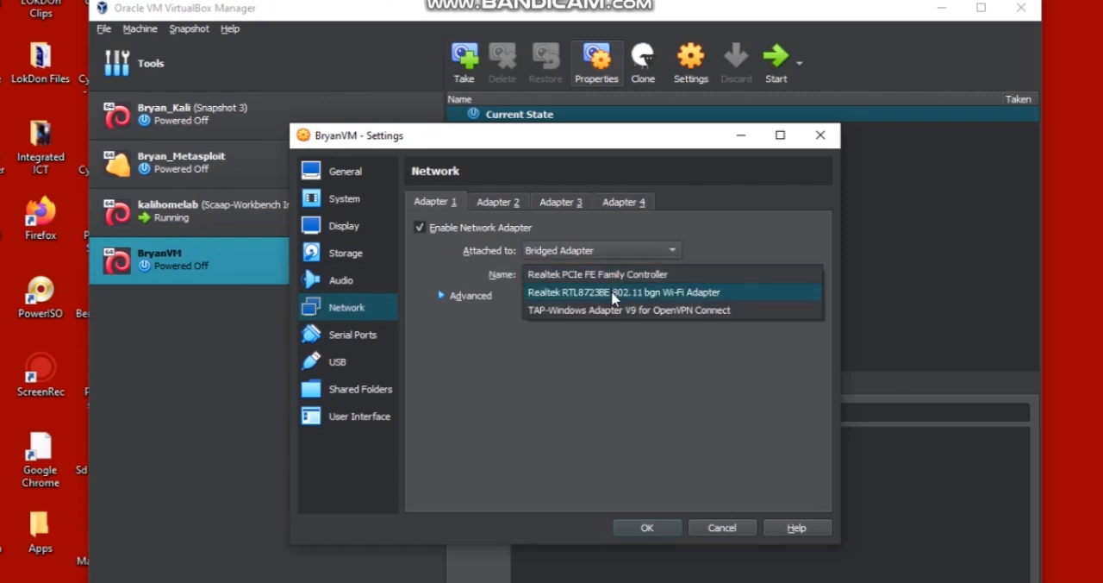
left_click(610, 276)
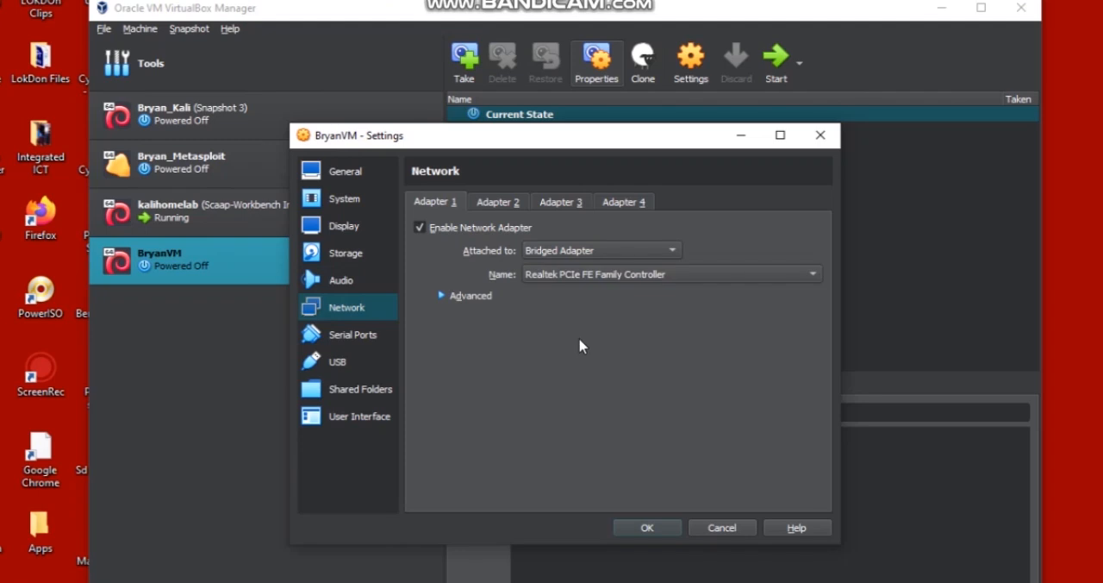
left_click(607, 277)
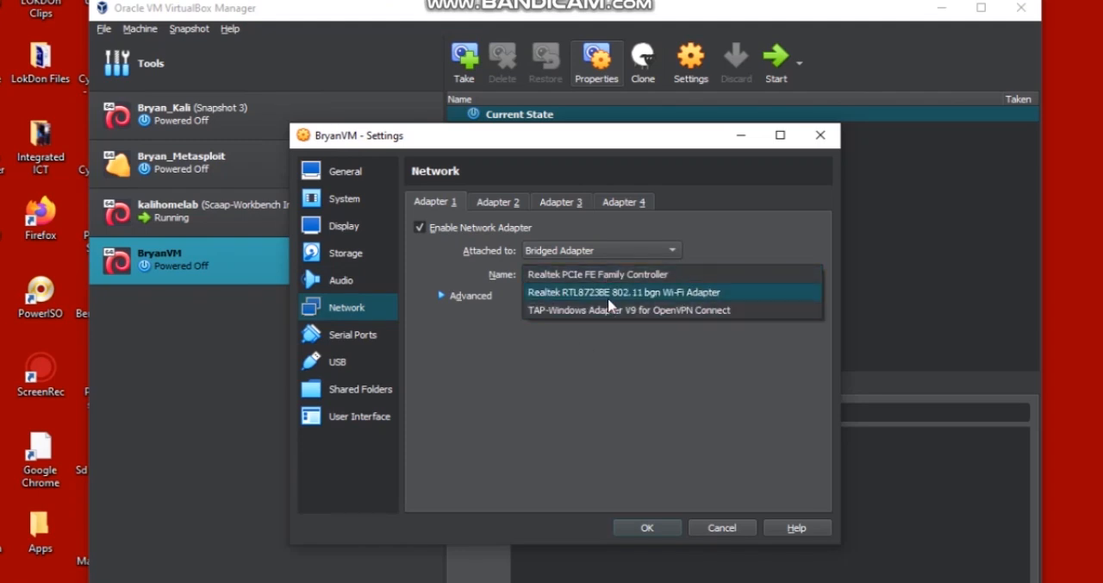
left_click(608, 295)
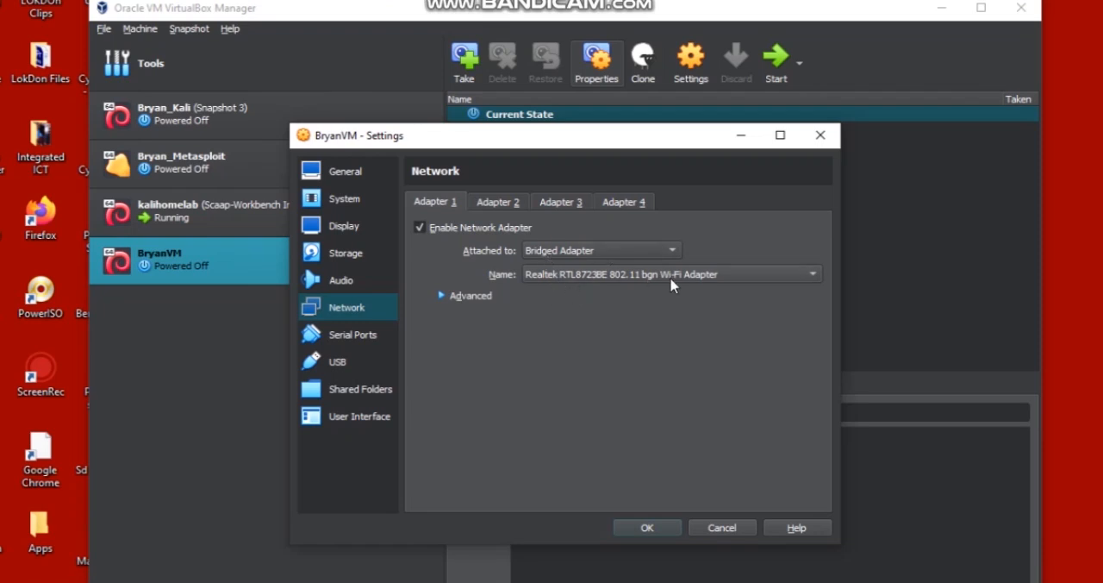
- Review the serial port, USB, shared folder and user interface options, and save the virtual machine's settings
left_click(342, 341)
left_click(344, 363)
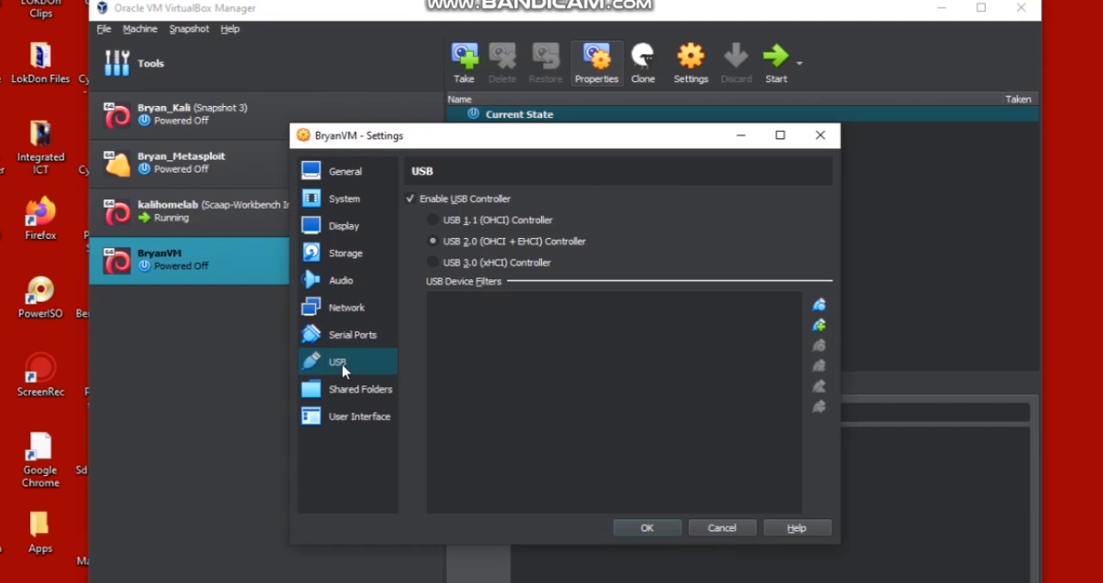
left_click(354, 389)
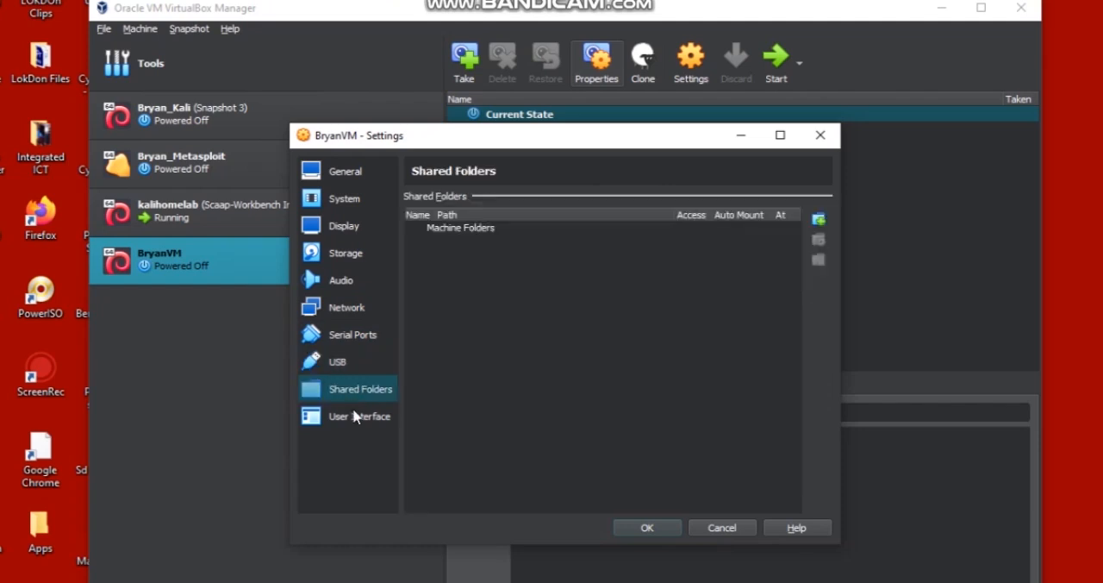
left_click(357, 421)
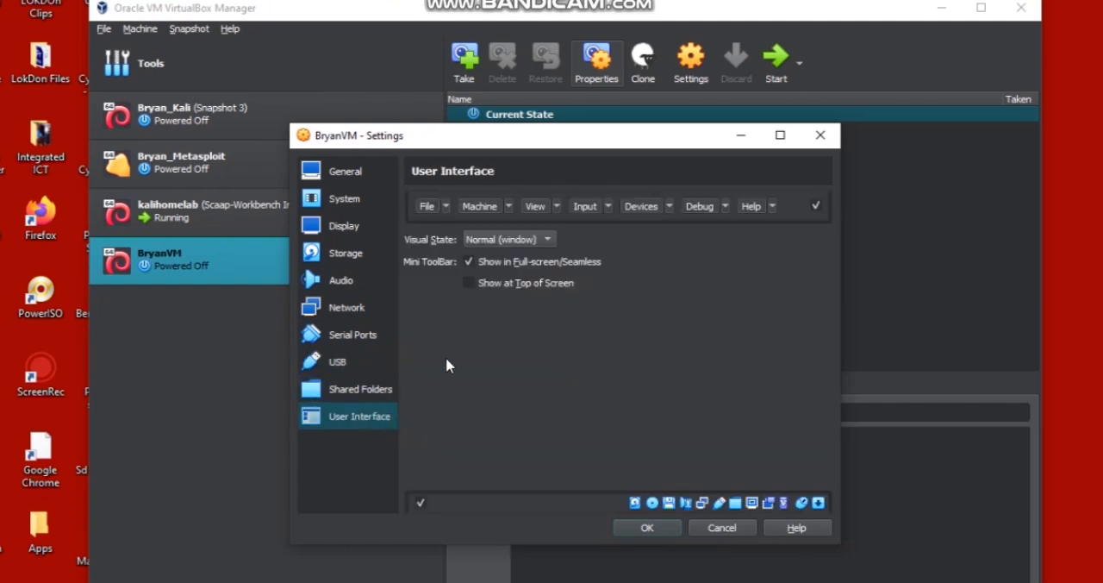
left_click(649, 527)
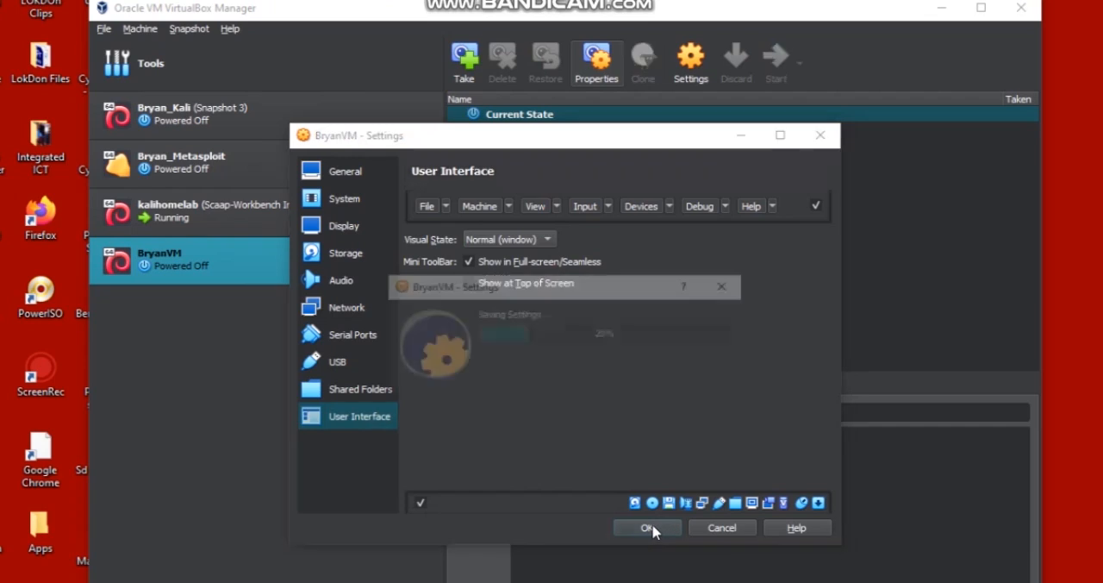
- Start the new virtual machine and dismiss the keyboard capture notification in its window
mouse_move(730, 17)
left_mouse_down()
mouse_move(729, 0)
mouse_move(712, 125)
mouse_move(699, 108)
mouse_move(699, 38)
left_mouse_up()
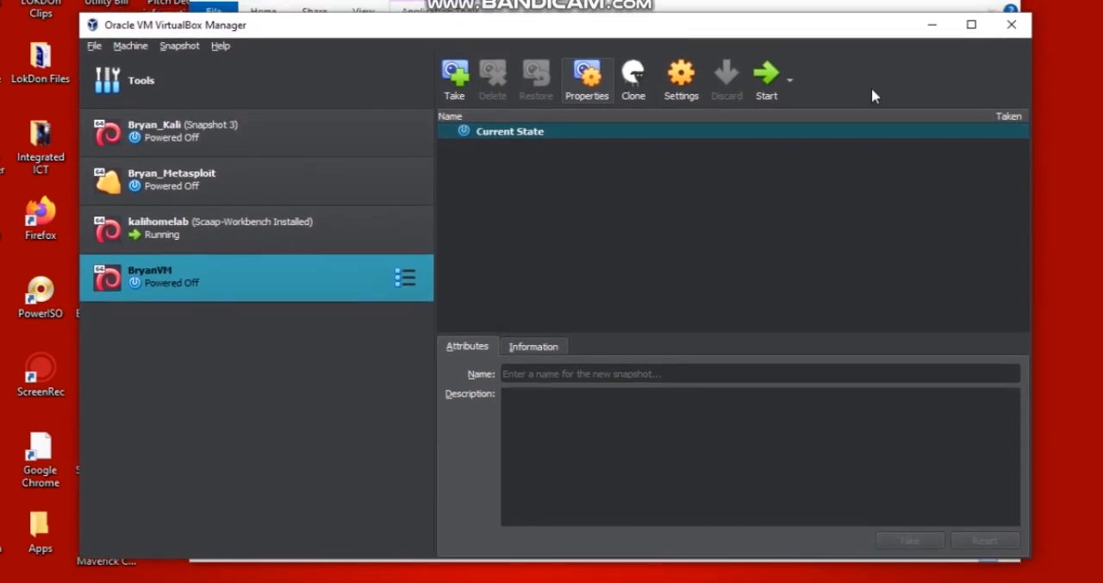
left_click(765, 76)
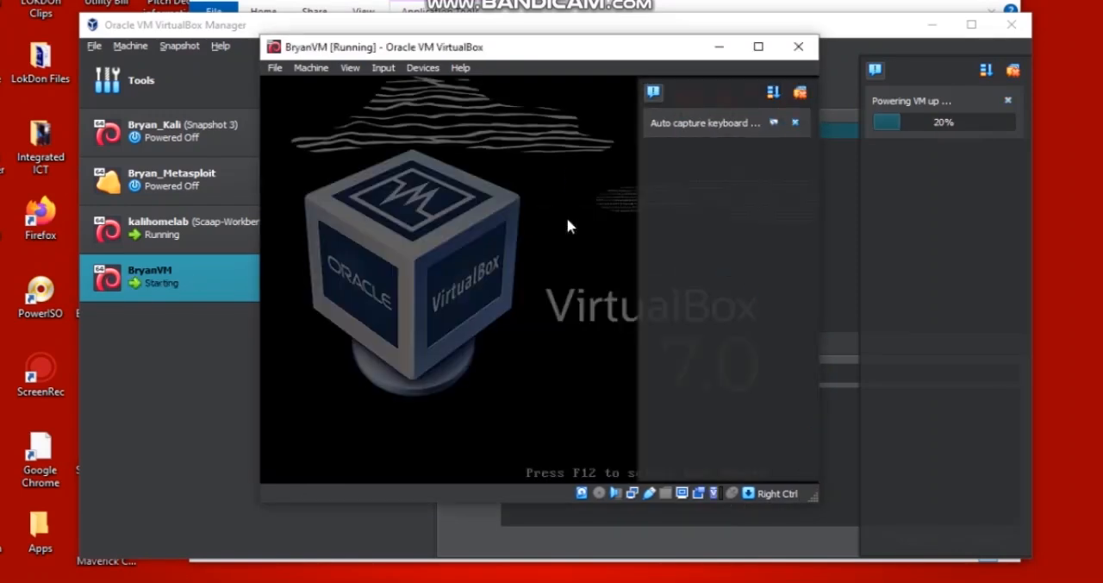
left_click(798, 124)
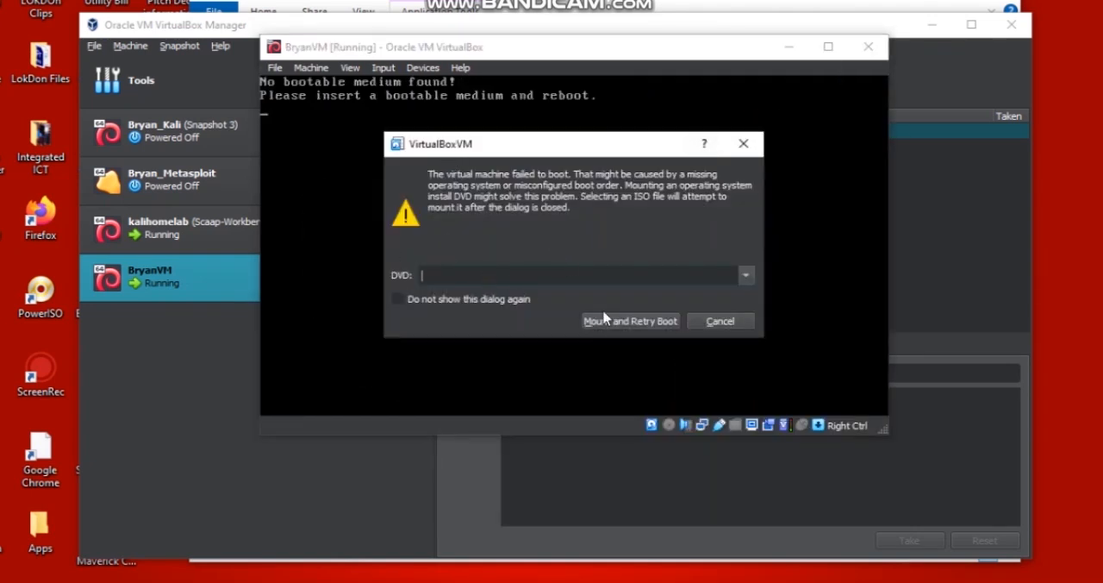
- Mount the kali-linux-2024.3-installer-amd64 (1) ISO from the Downloads\Programs folder as the boot DVD and retry the boot
left_click(745, 274)
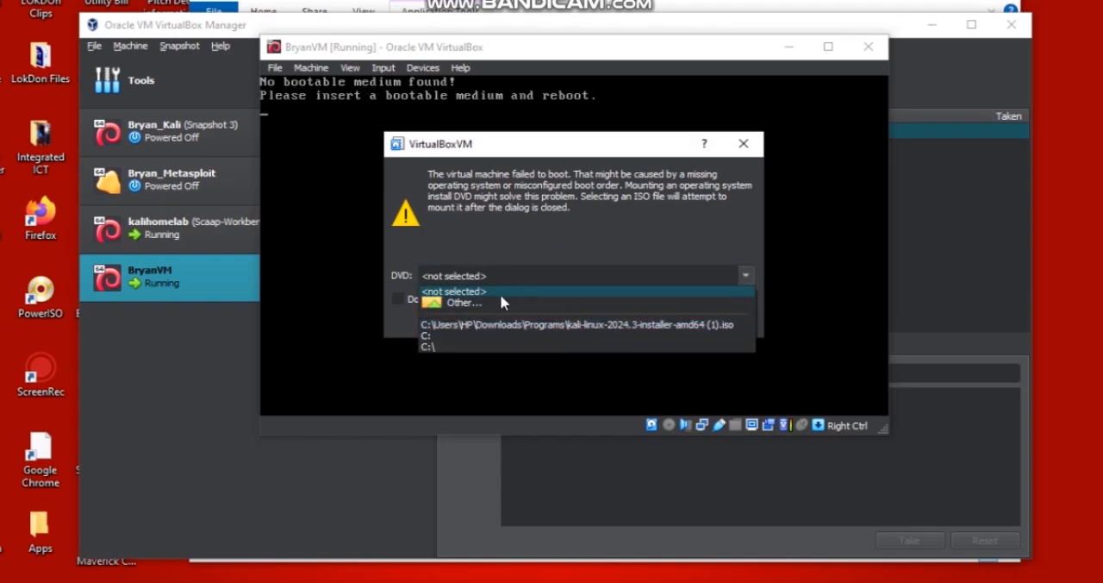
left_click(497, 300)
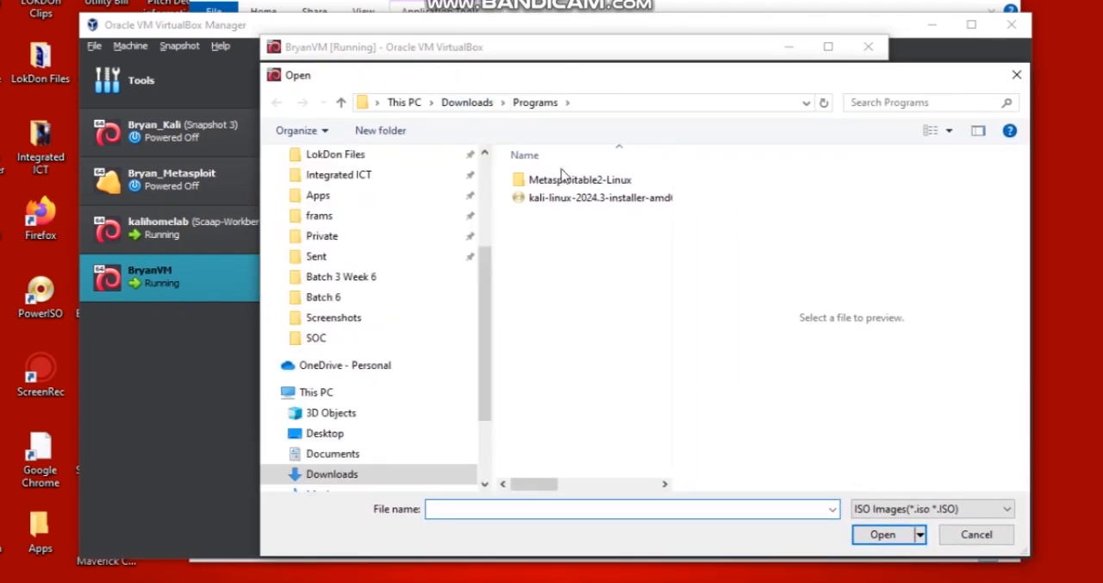
left_click(579, 200)
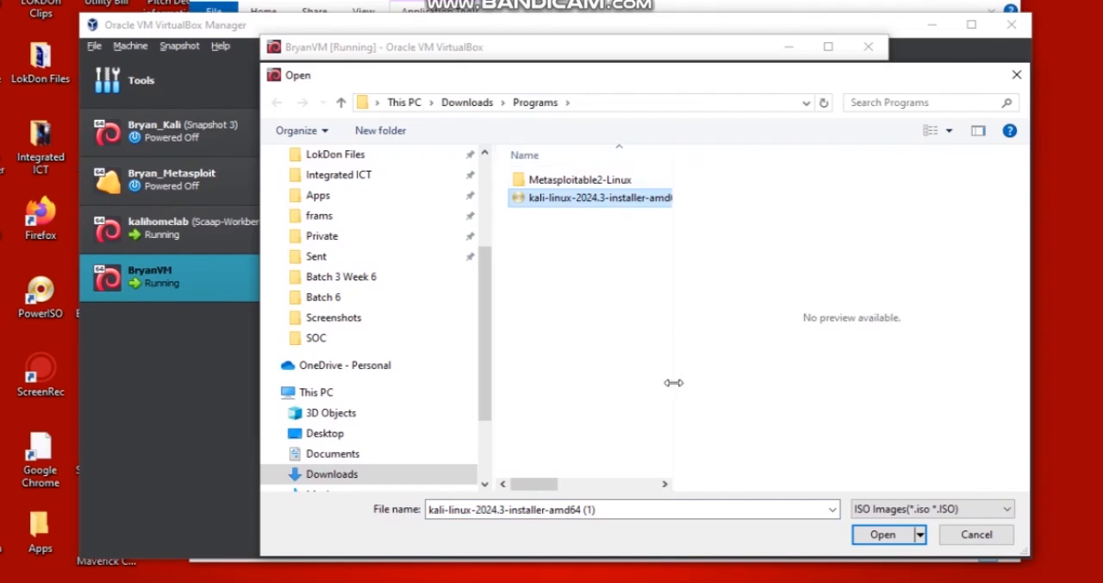
left_click_drag(672, 382, 972, 364)
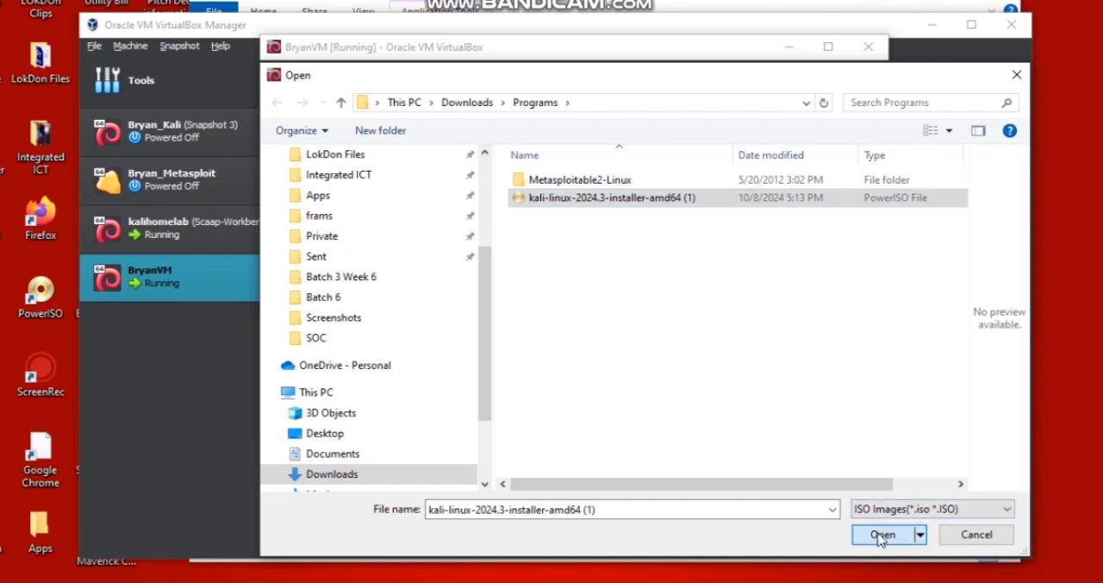
left_click(881, 536)
left_click(621, 319)
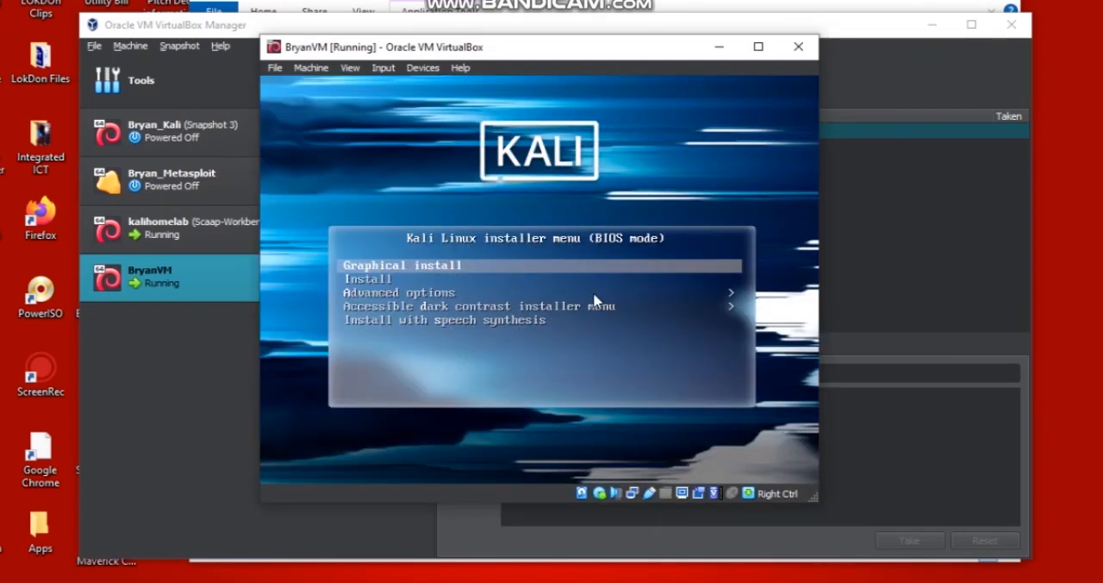
- Launch the graphical install of Kali Linux and dismiss the mouse integration notification
key("Return")
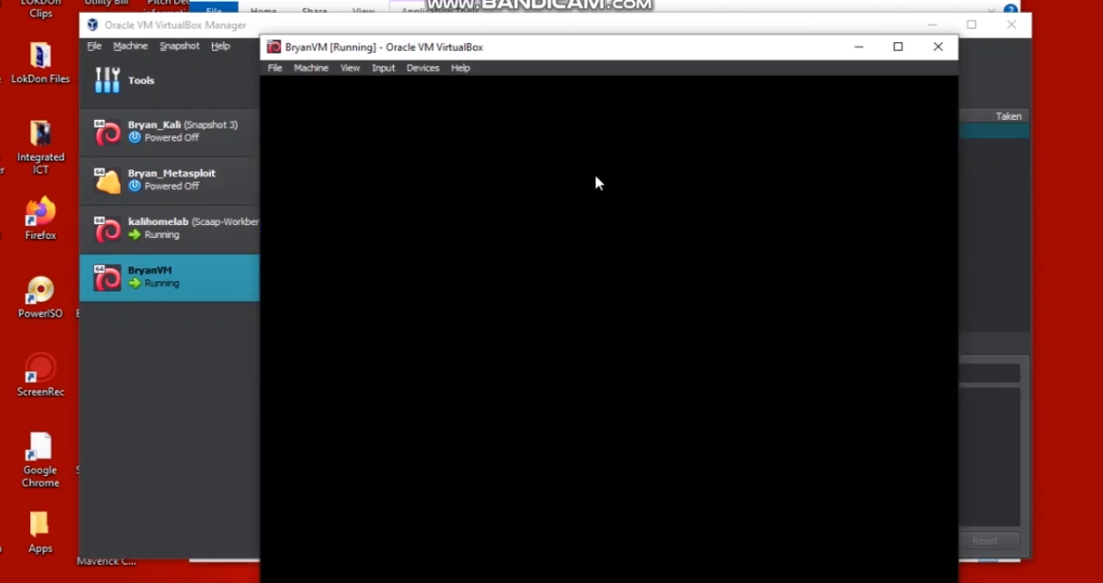
left_click_drag(584, 52, 562, 12)
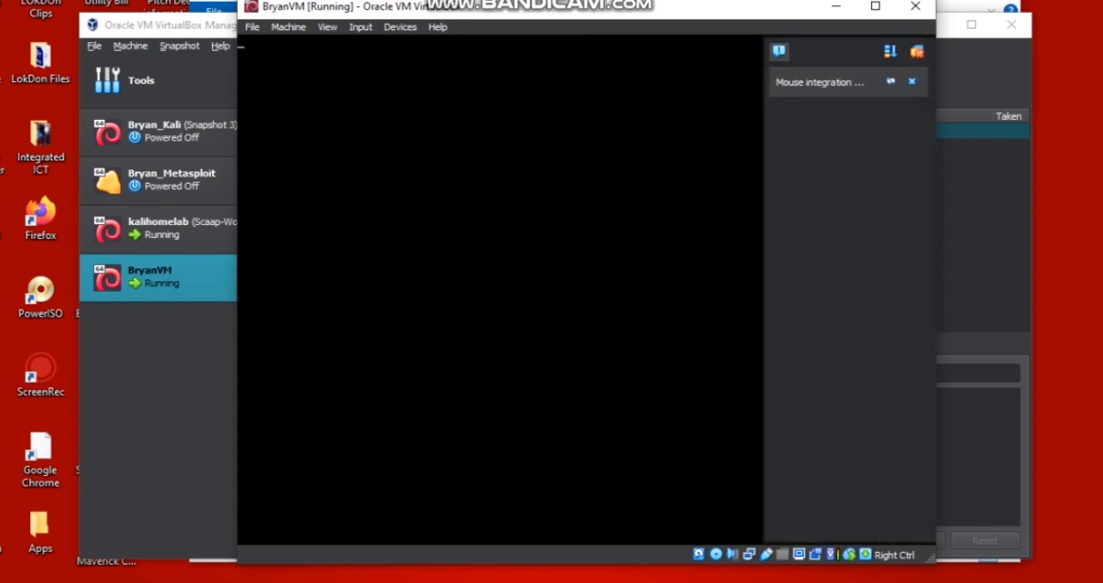
left_click(915, 79)
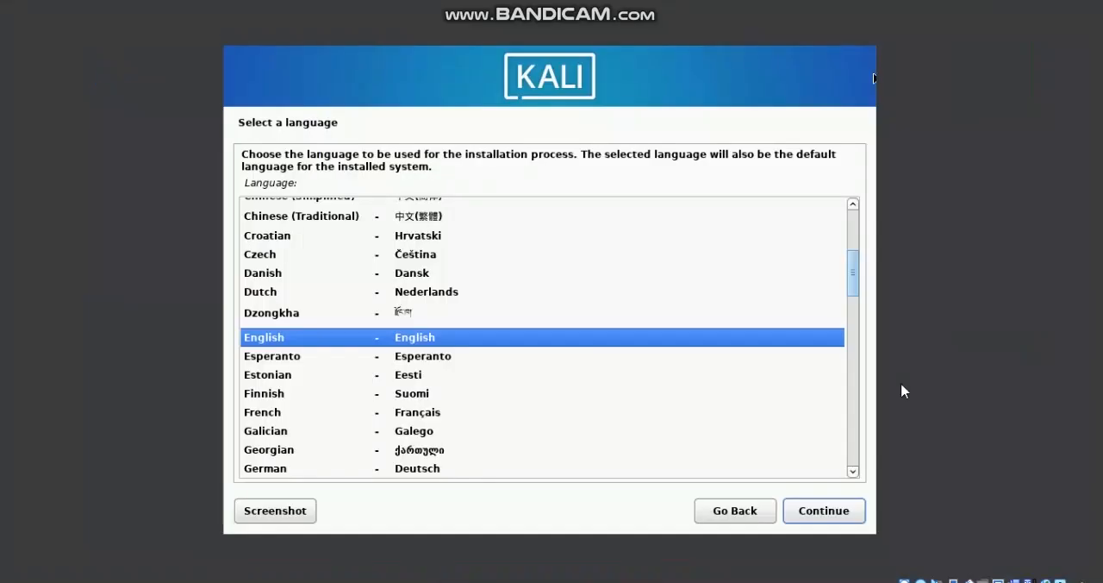
- Accept English as the installation language and set the location to Nigeria, continuing to the keyboard configuration
left_click(812, 509)
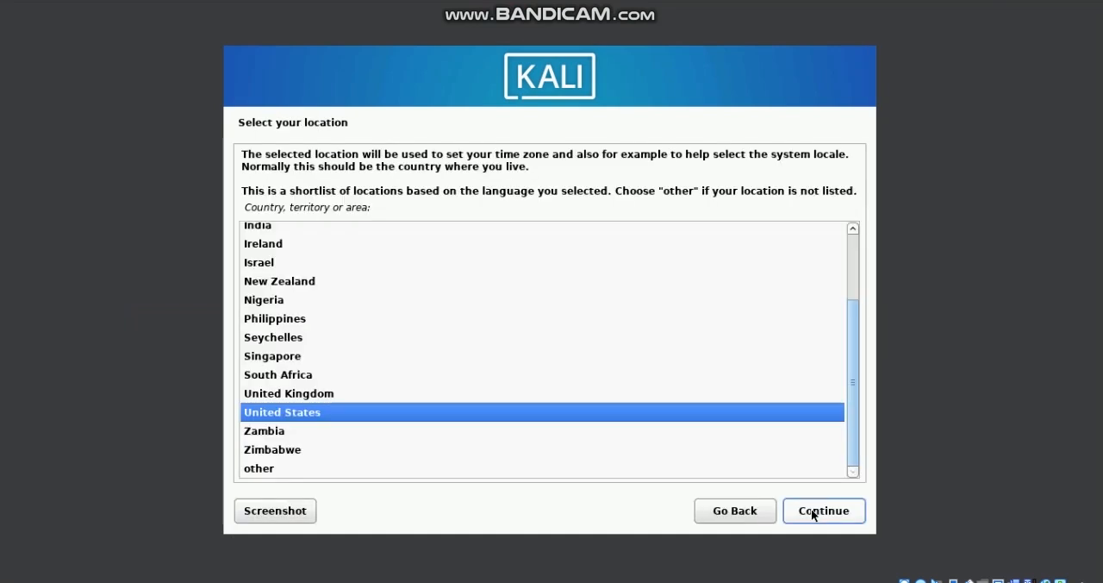
left_click(259, 302)
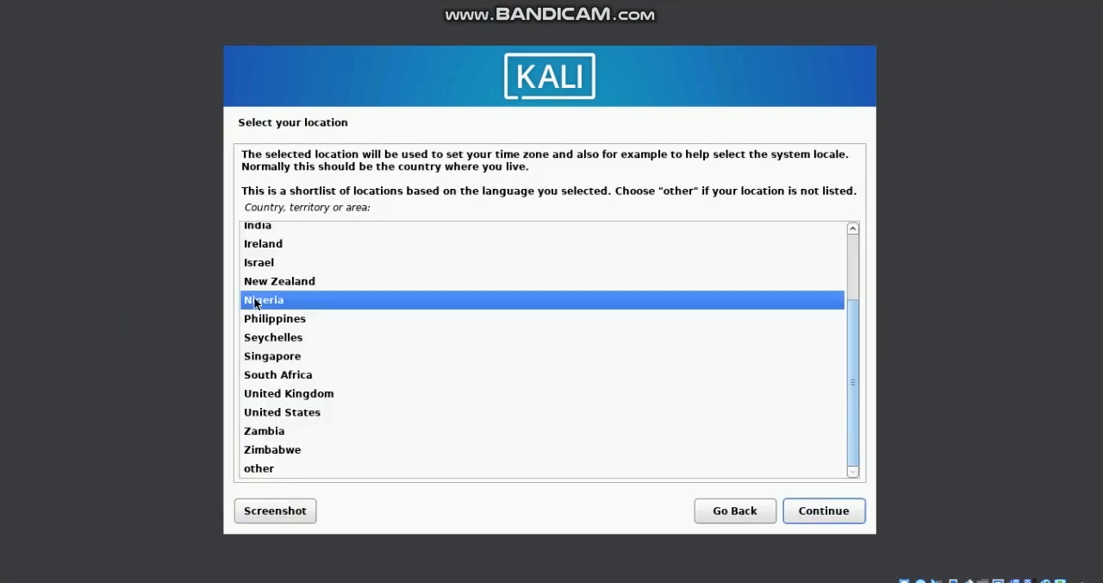
left_click(815, 511)
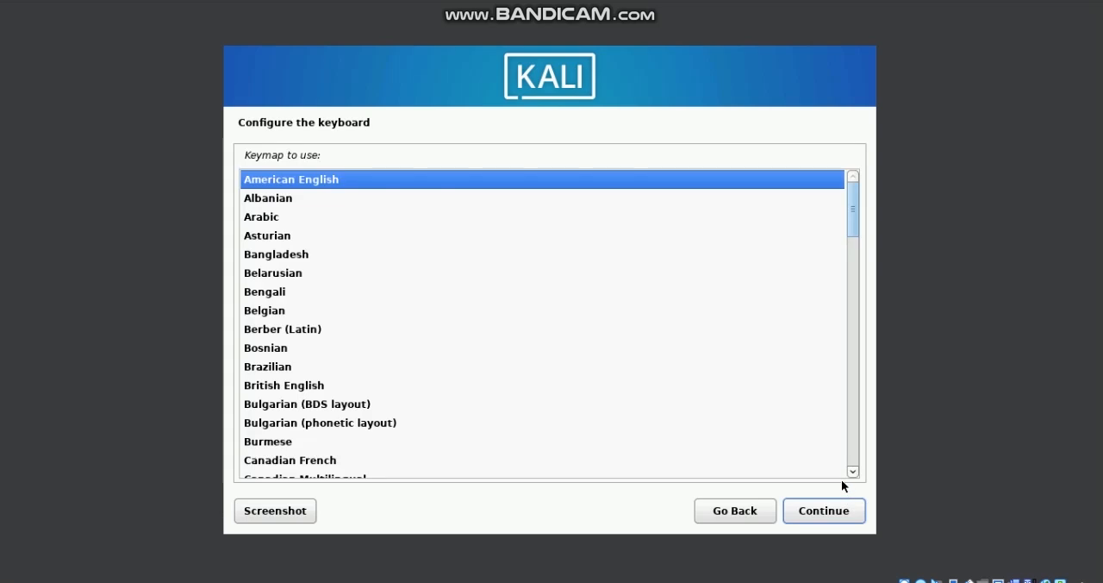
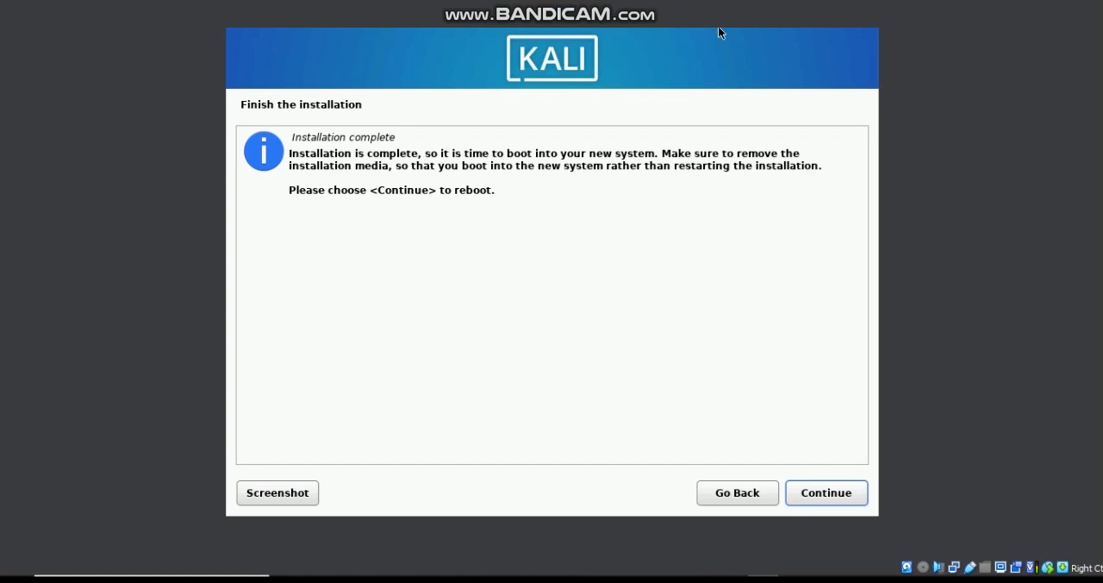
- Complete the installation by rebooting into the new Kali system and log in with the account's username and password
left_click(823, 497)
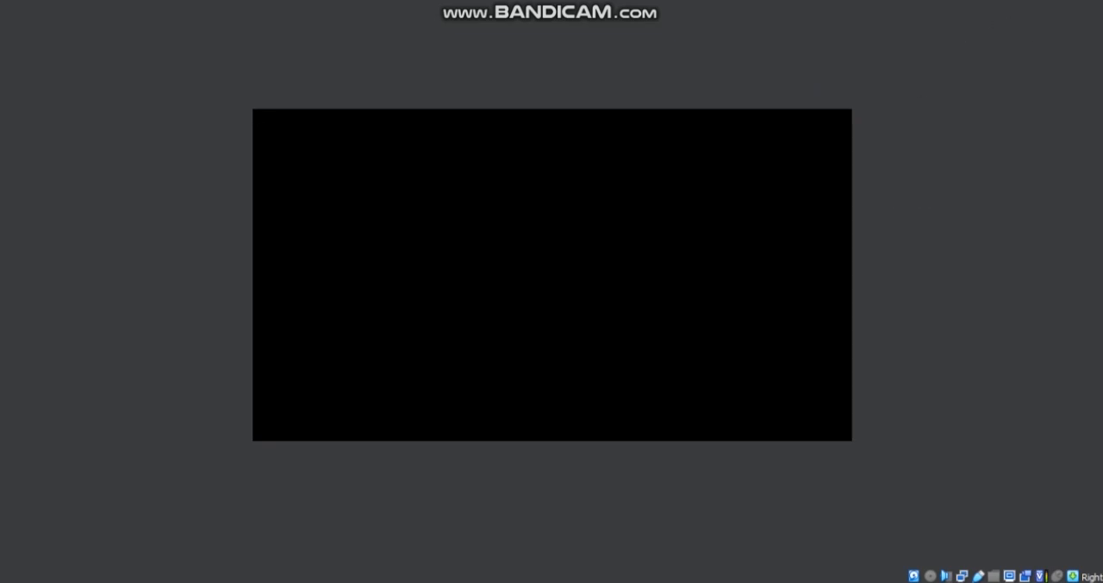
left_click(1064, 1)
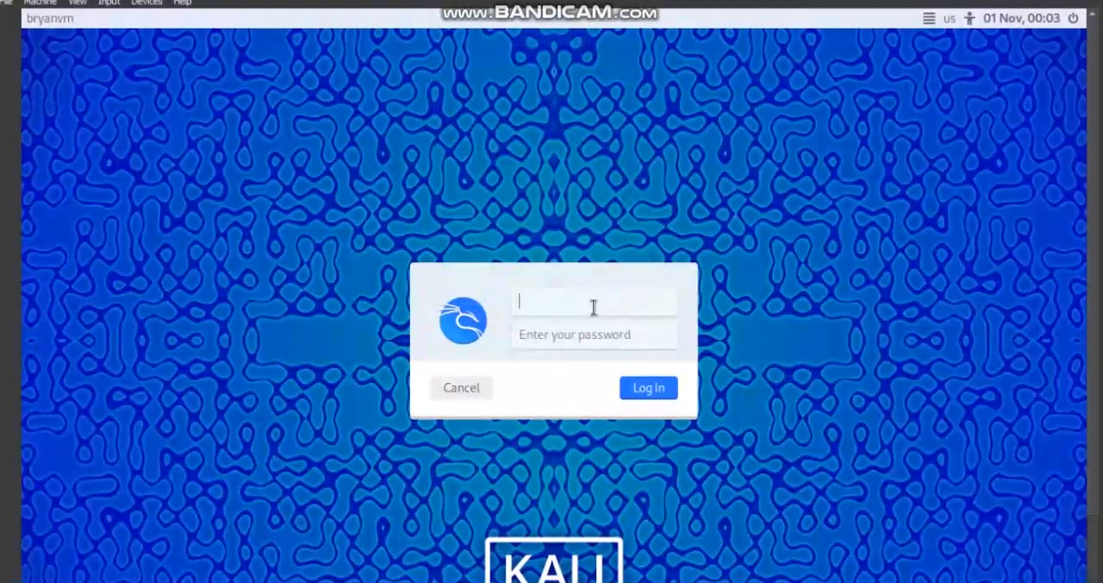
type("bryanvm")
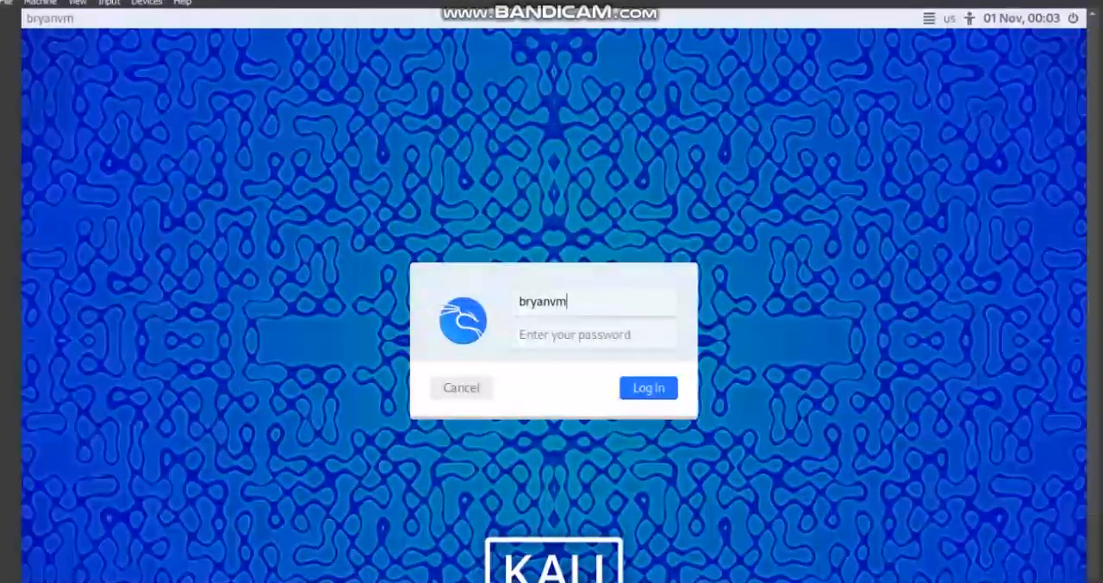
key("Tab")
type("k•••••••••")
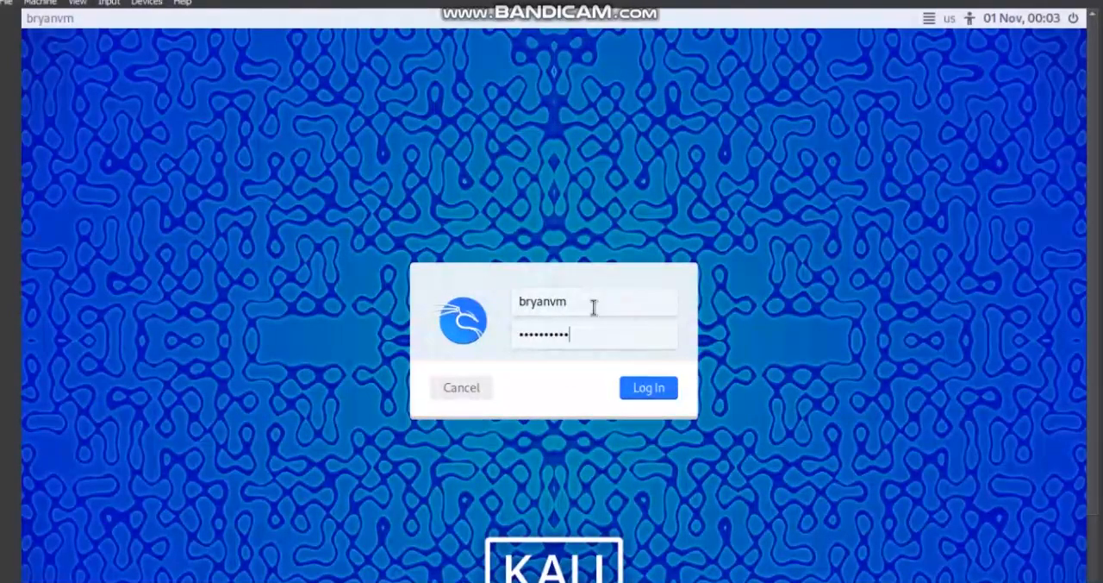
left_click(653, 392)
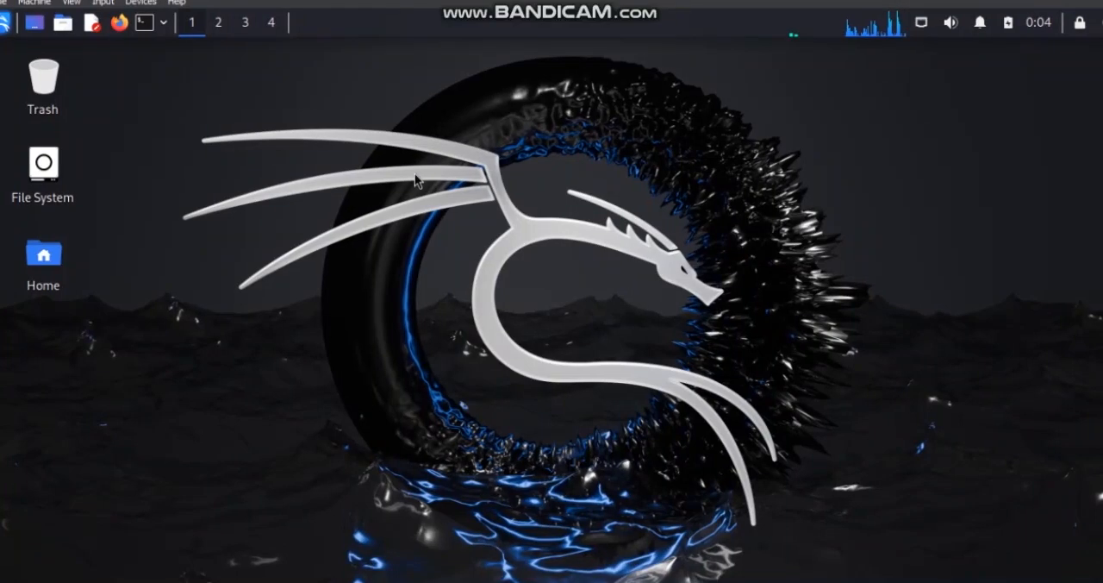
left_click(39, 3)
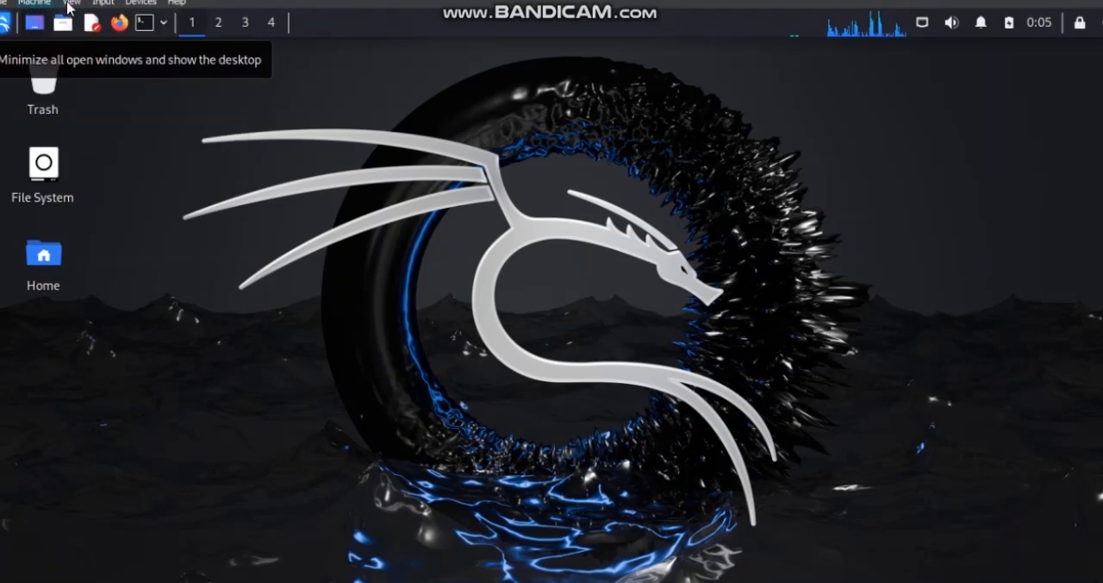
left_click(71, 3)
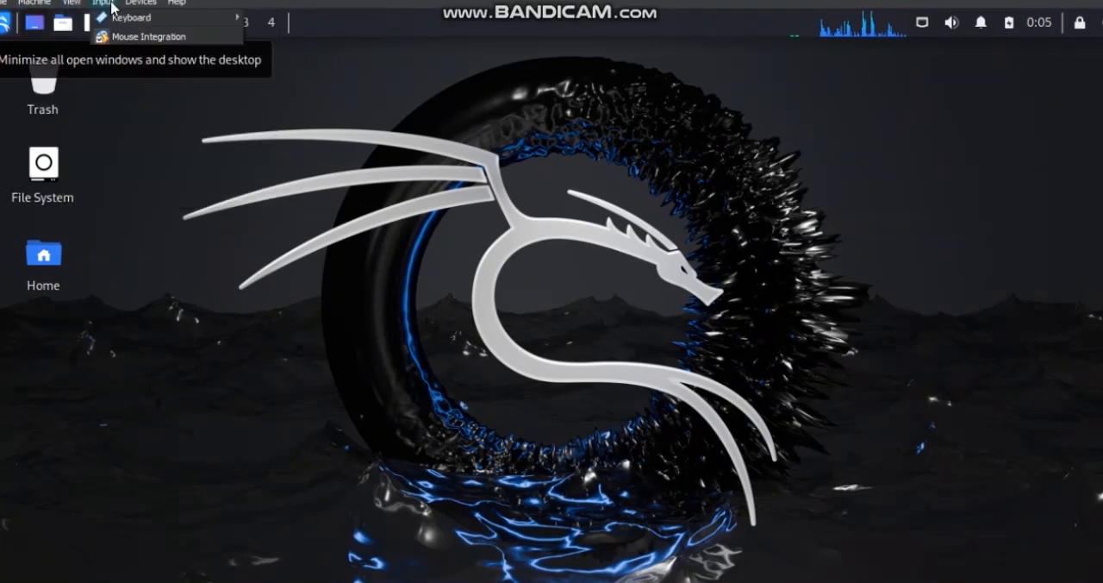
mouse_move(116, 7)
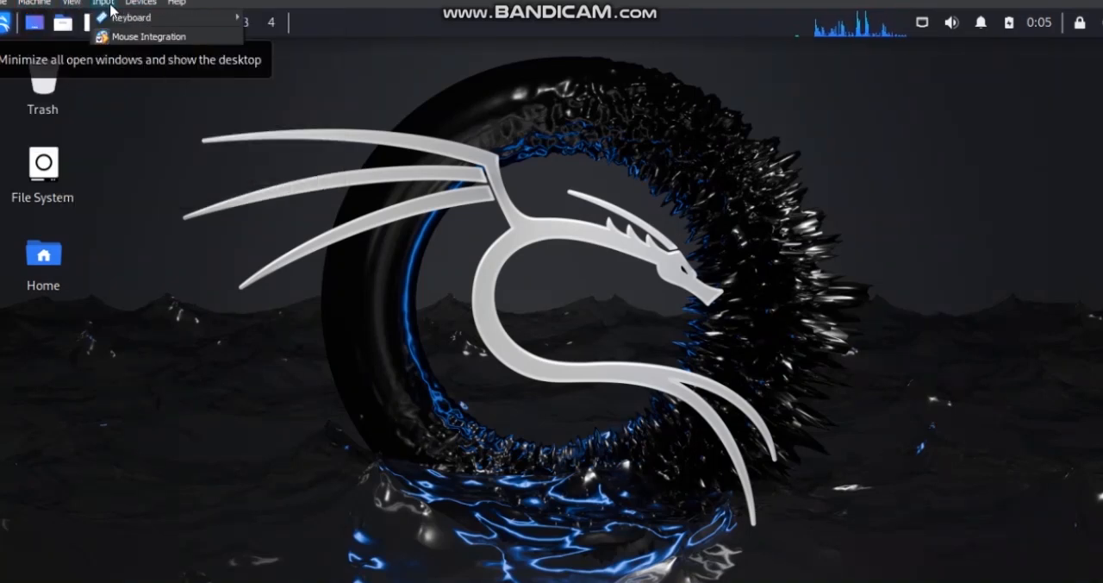
mouse_move(75, 4)
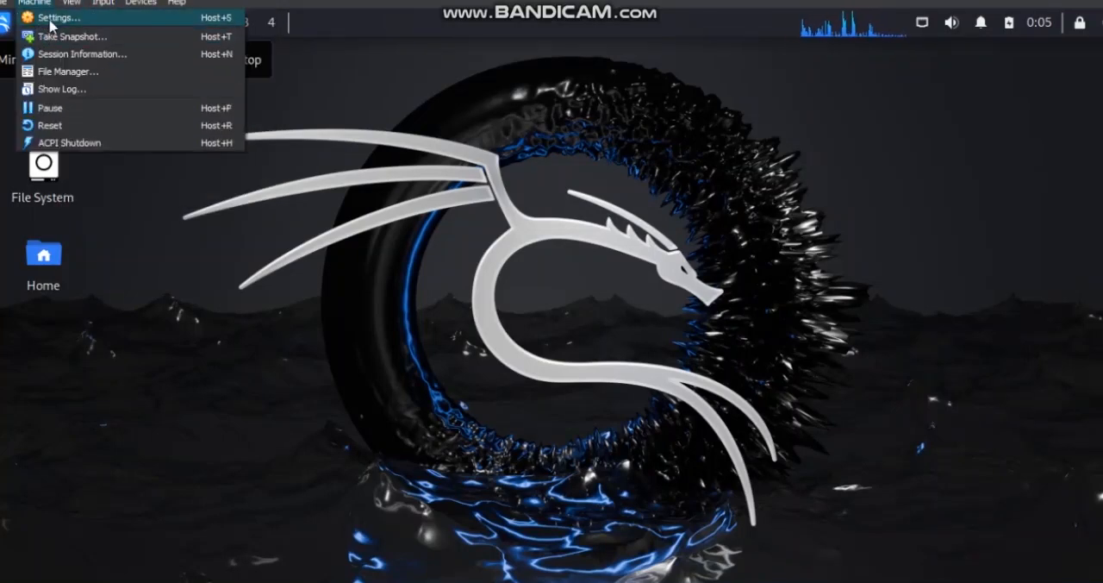
- Open the VirtualBox preferences, review the categories from General to Interface, and close them without changes
left_click(6, 14)
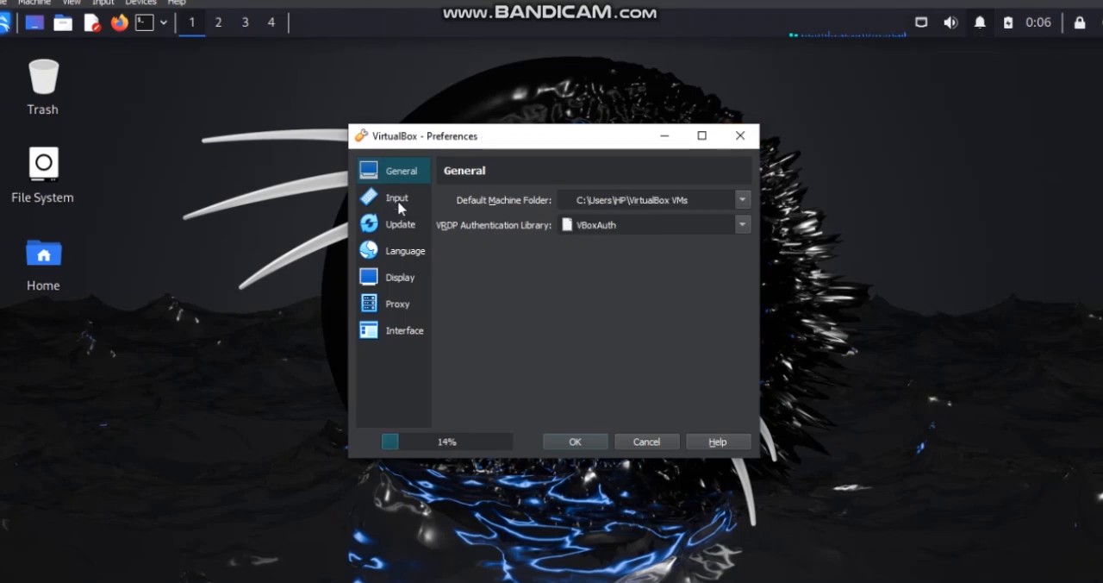
left_click(399, 203)
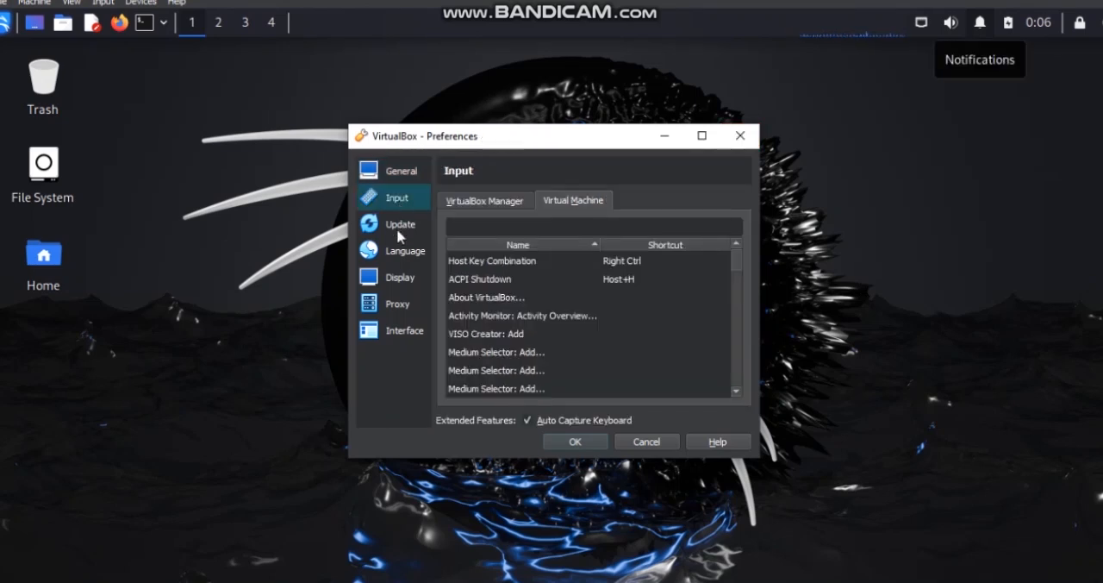
left_click(395, 280)
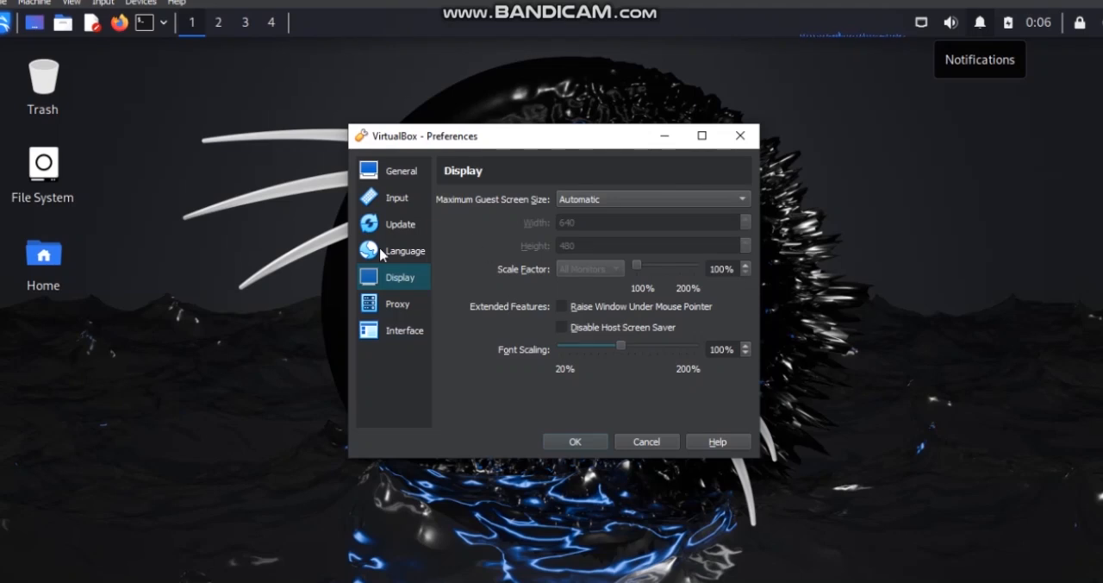
left_click(398, 300)
left_click(400, 333)
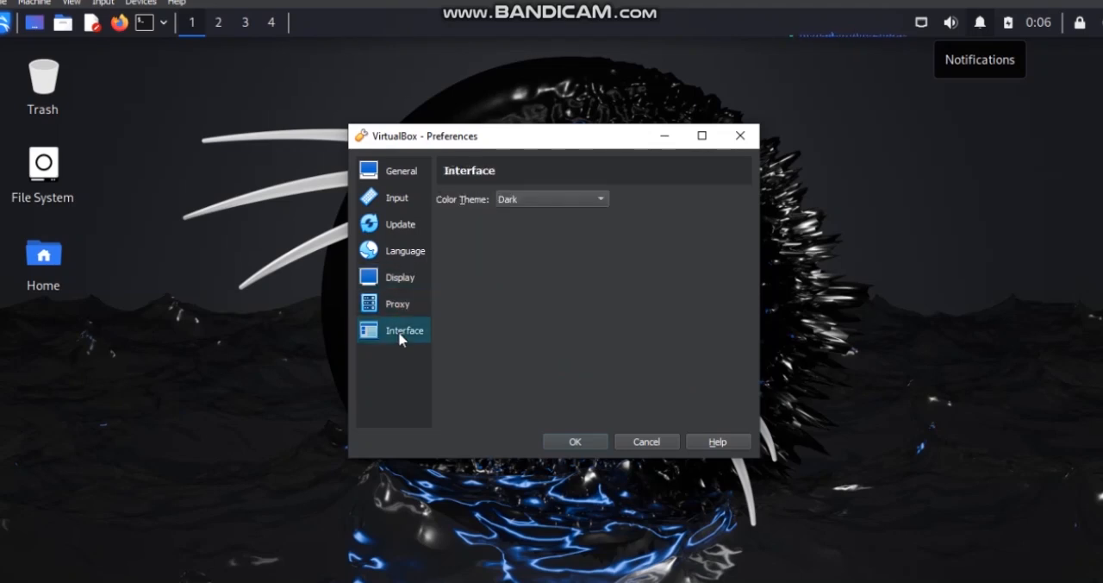
left_click(394, 200)
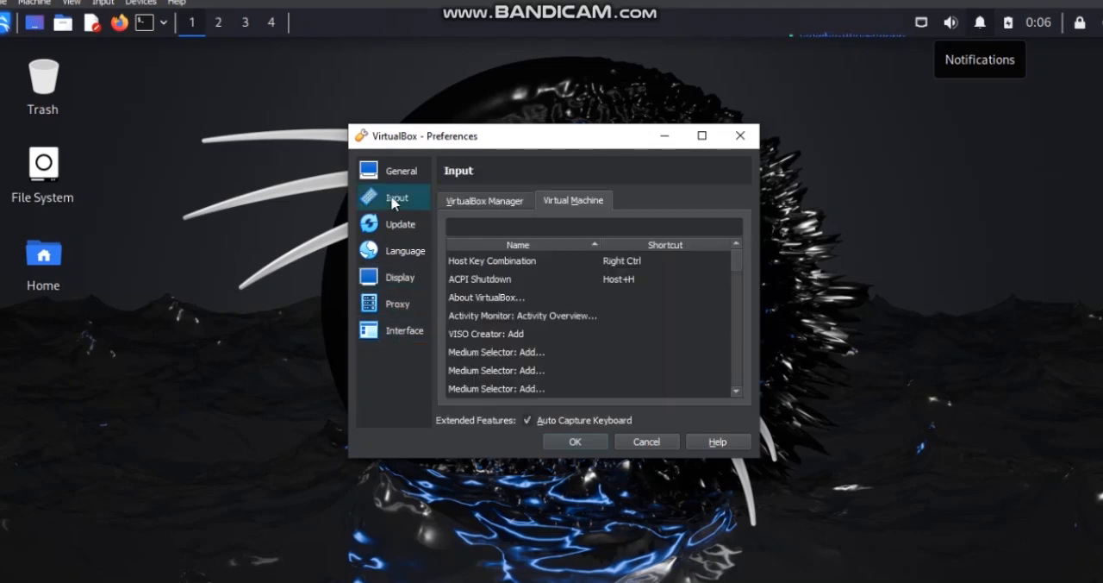
left_click(405, 172)
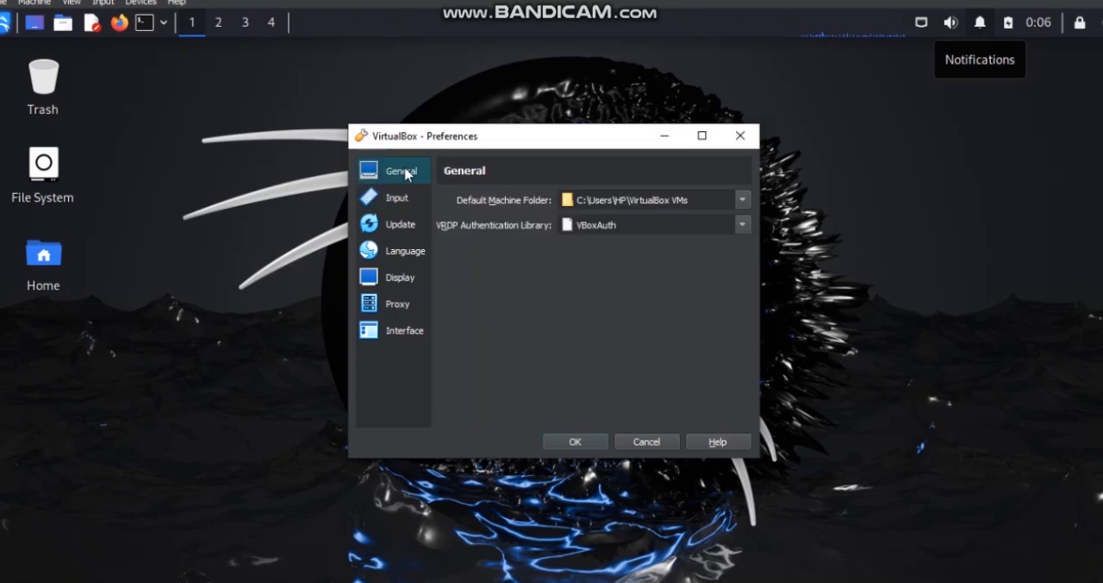
left_click(402, 223)
left_click(402, 252)
left_click(400, 278)
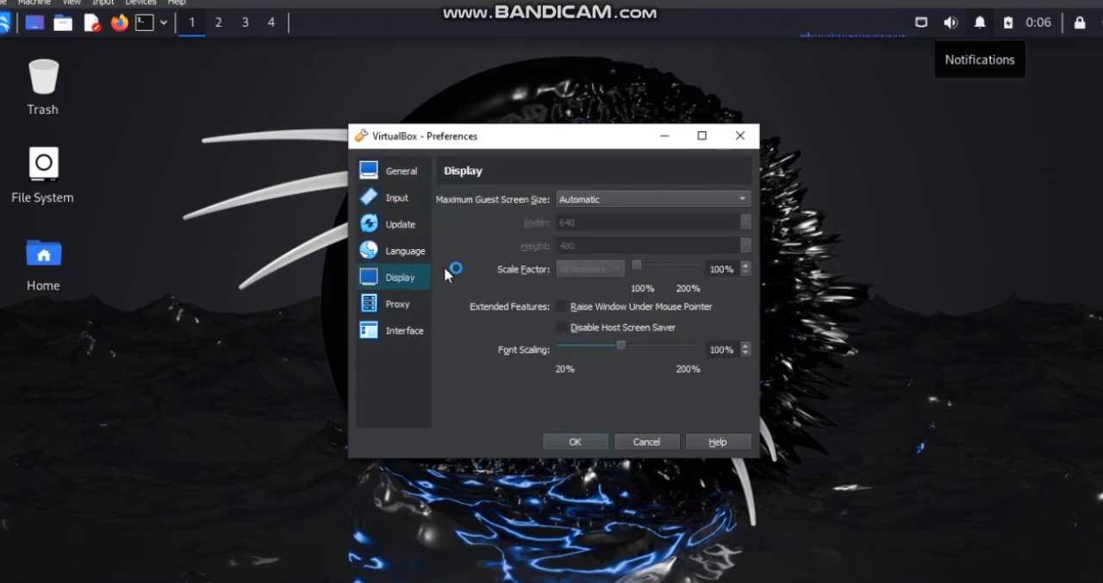
left_click(409, 310)
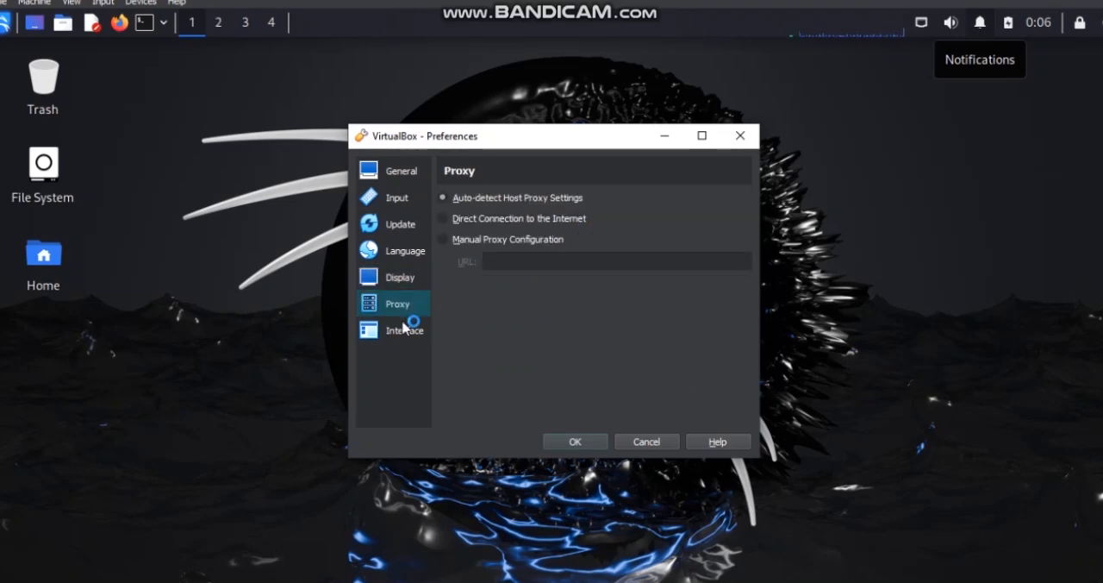
left_click(404, 329)
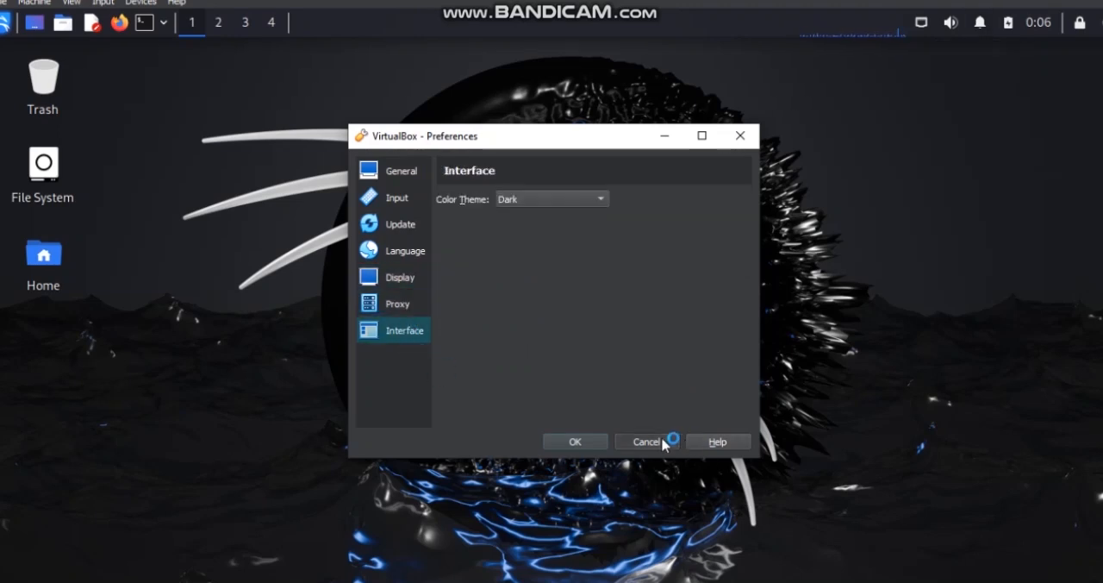
left_click(37, 81)
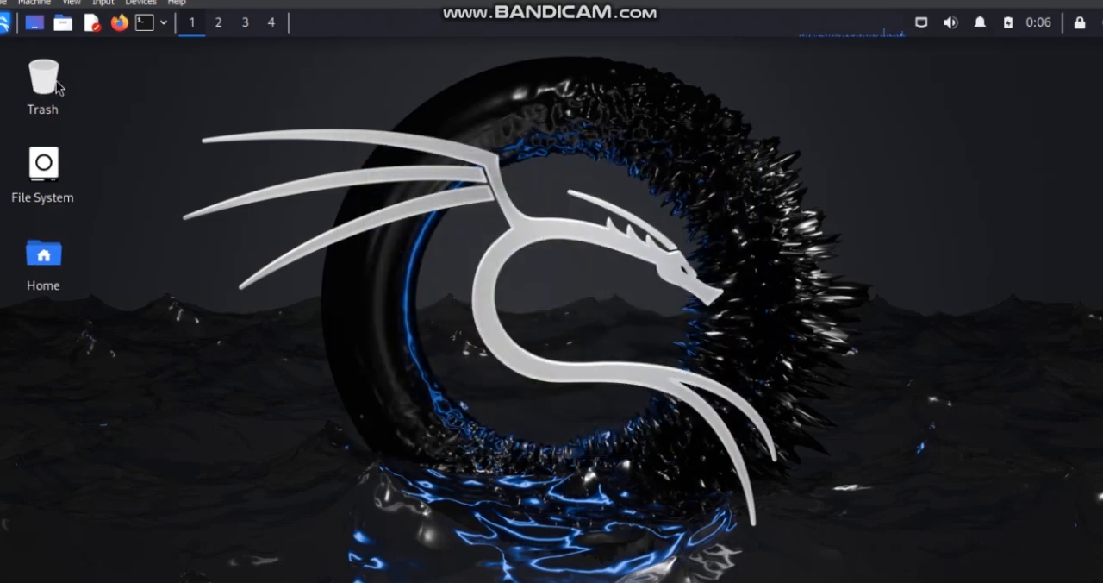
- Launch the Root Terminal Emulator, authenticate with the account password, and move its window clear of the desktop icons
left_click(163, 23)
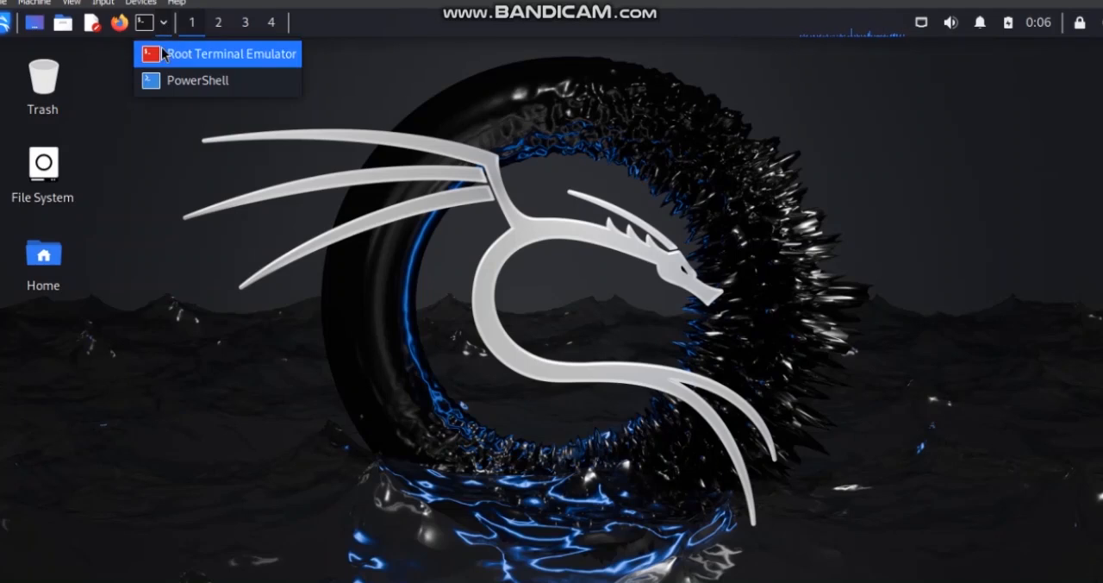
left_click(165, 54)
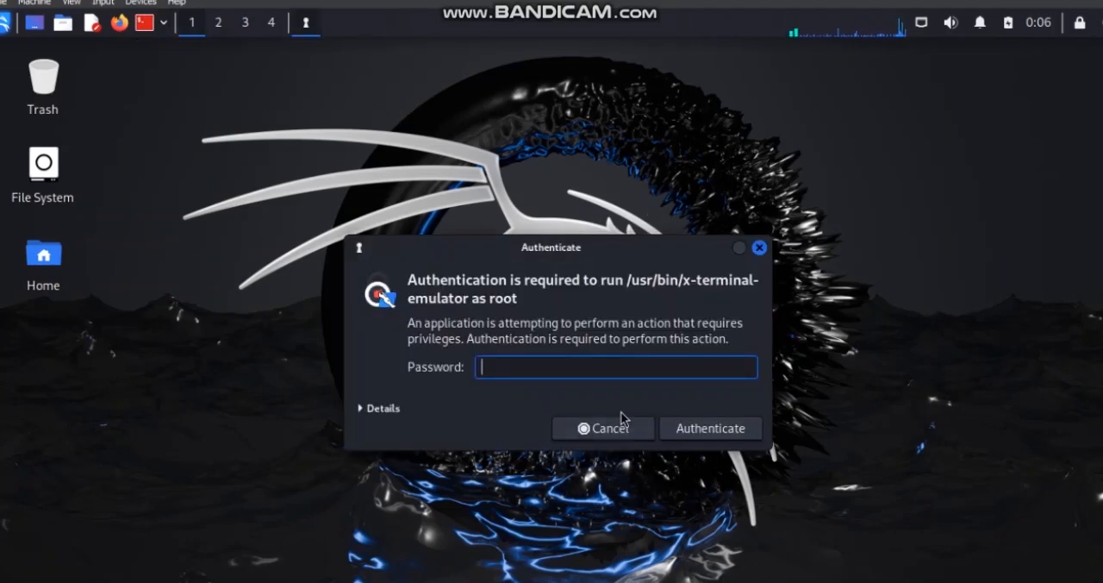
type("1234567890")
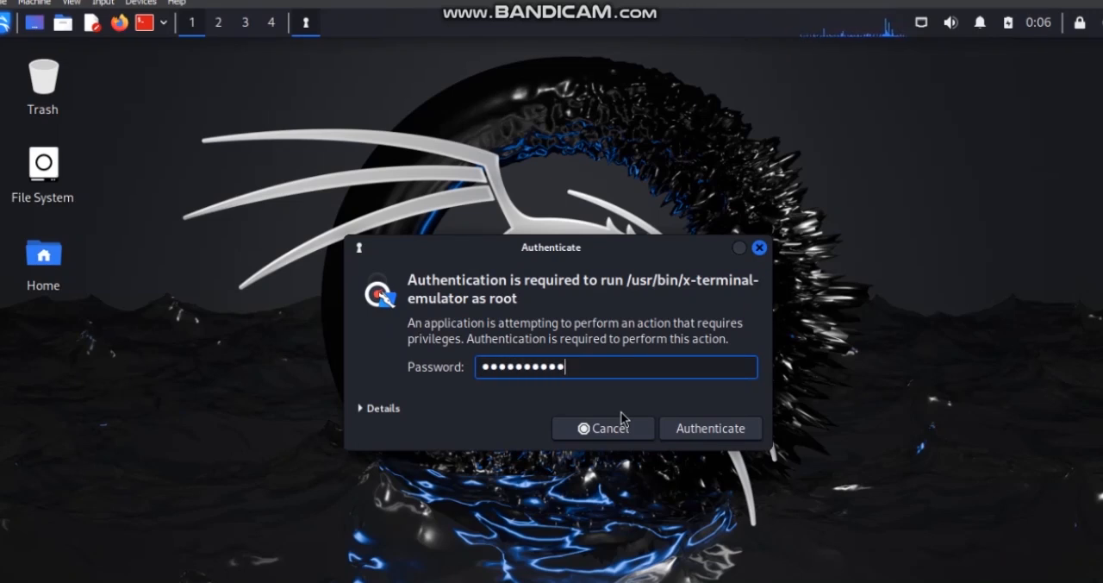
key("Return")
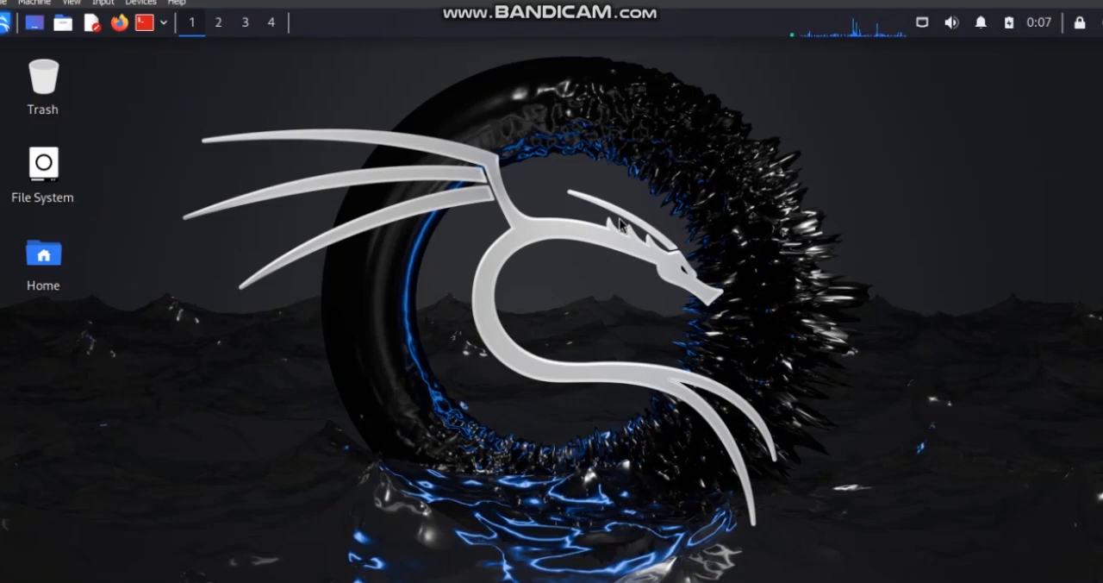
key("ctrl+alt+t")
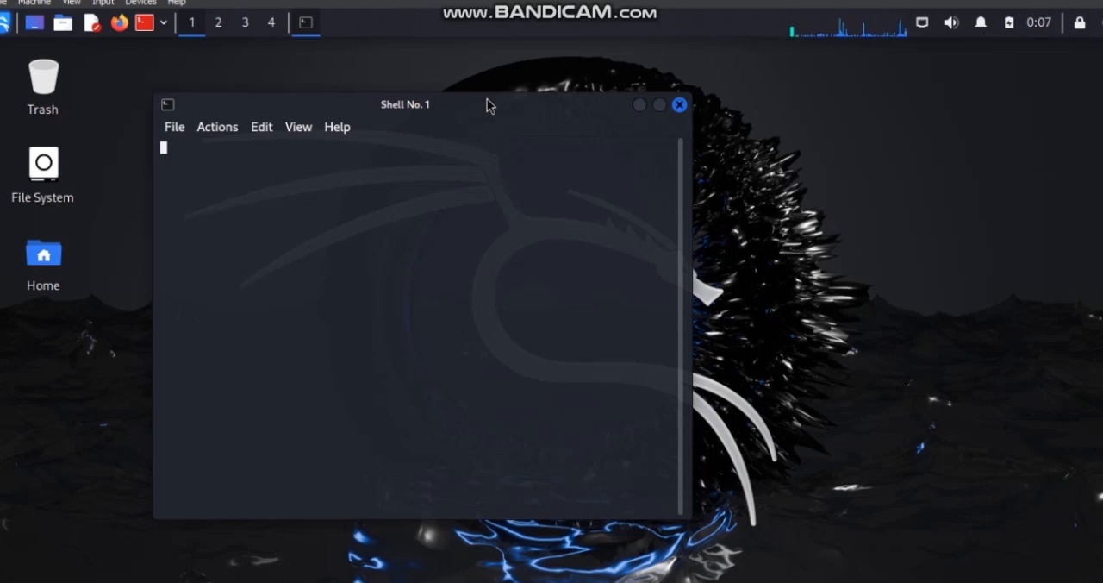
left_click_drag(497, 102, 689, 58)
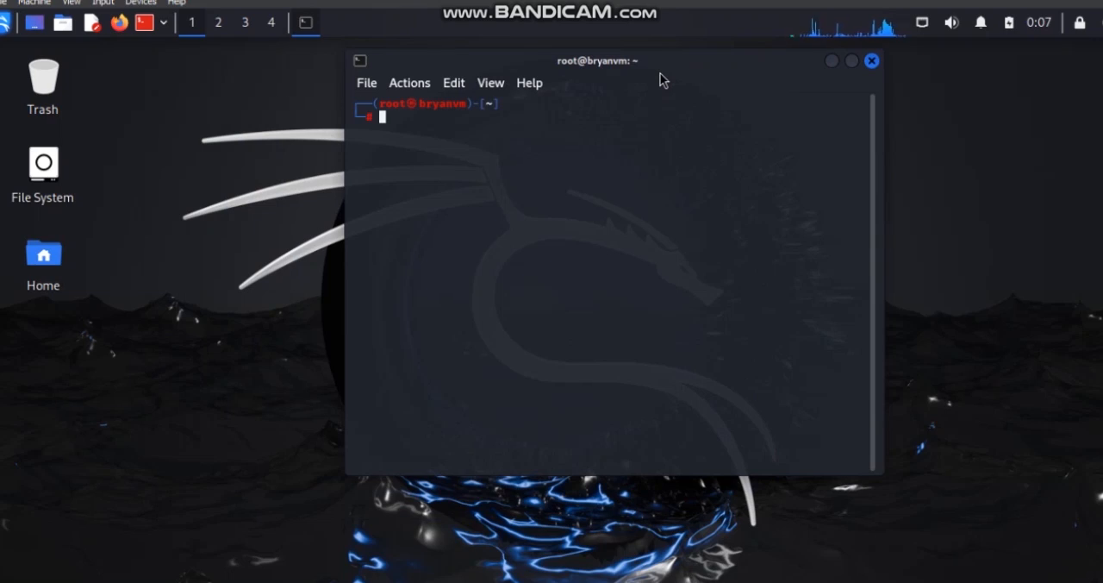
- Run ip a in the root terminal and check the eth0 IPv4 address
type("ip a")
key("Return")
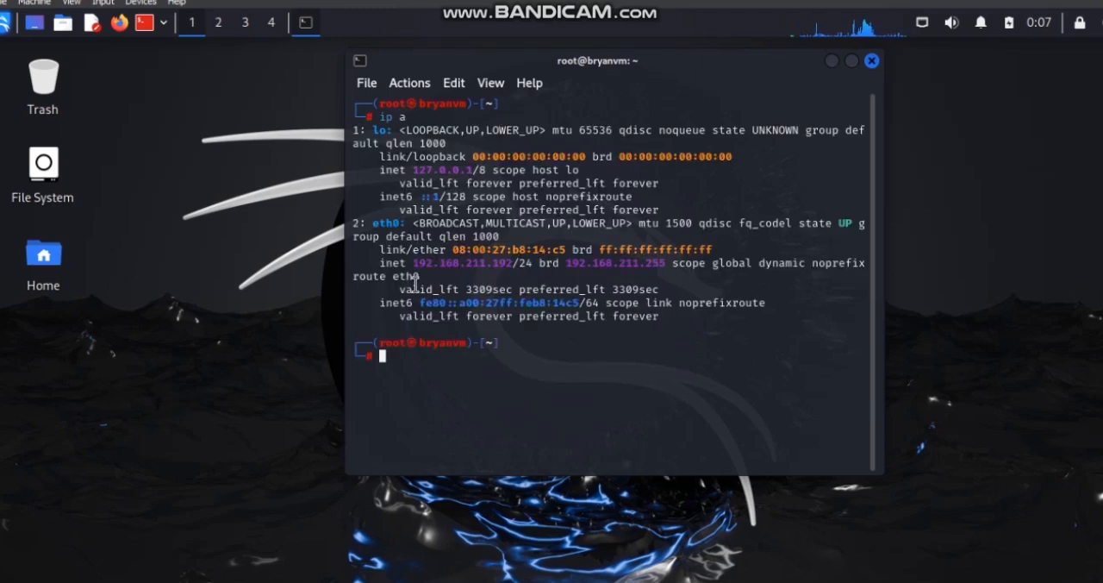
left_click_drag(413, 263, 517, 264)
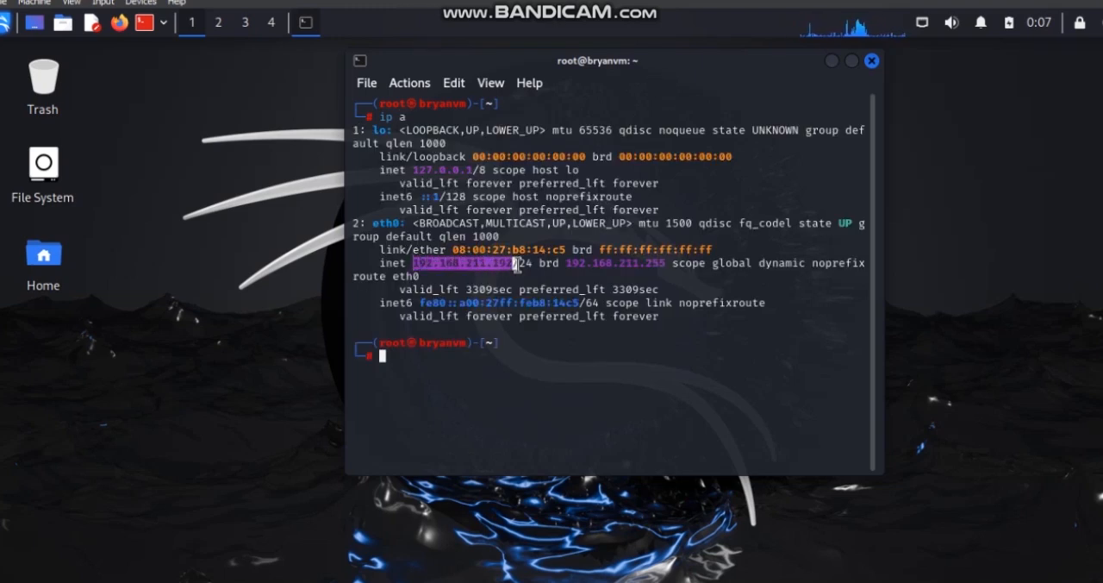
left_click(485, 366)
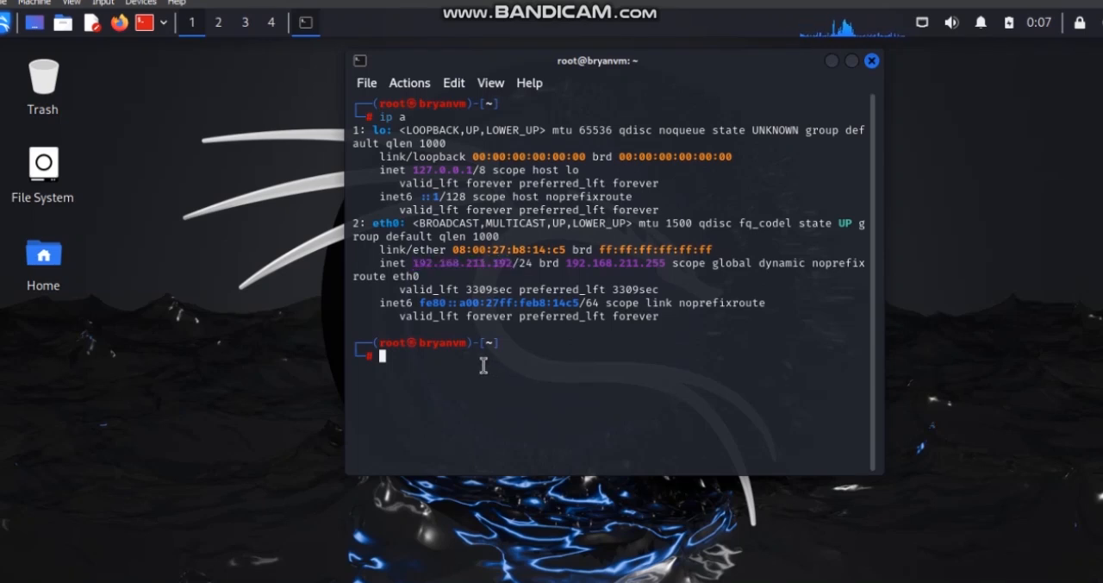
- Run ifconfig and compare its eth0 inet address with the earlier ip a output
type("ifconfig")
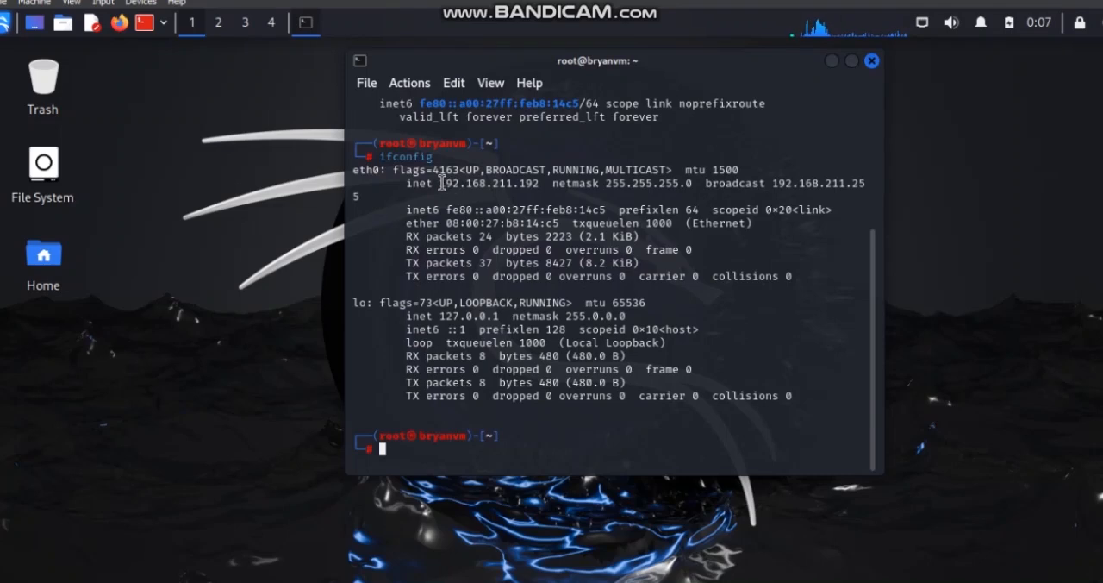
left_click_drag(451, 189, 537, 181)
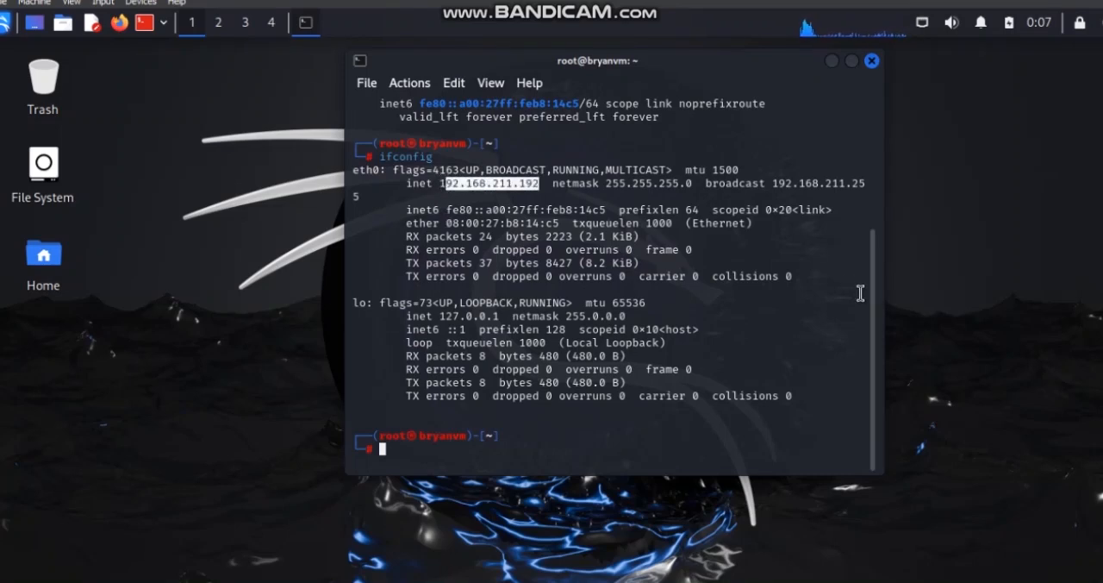
scroll(868, 258, "up", 2)
scroll(869, 261, "up", 1)
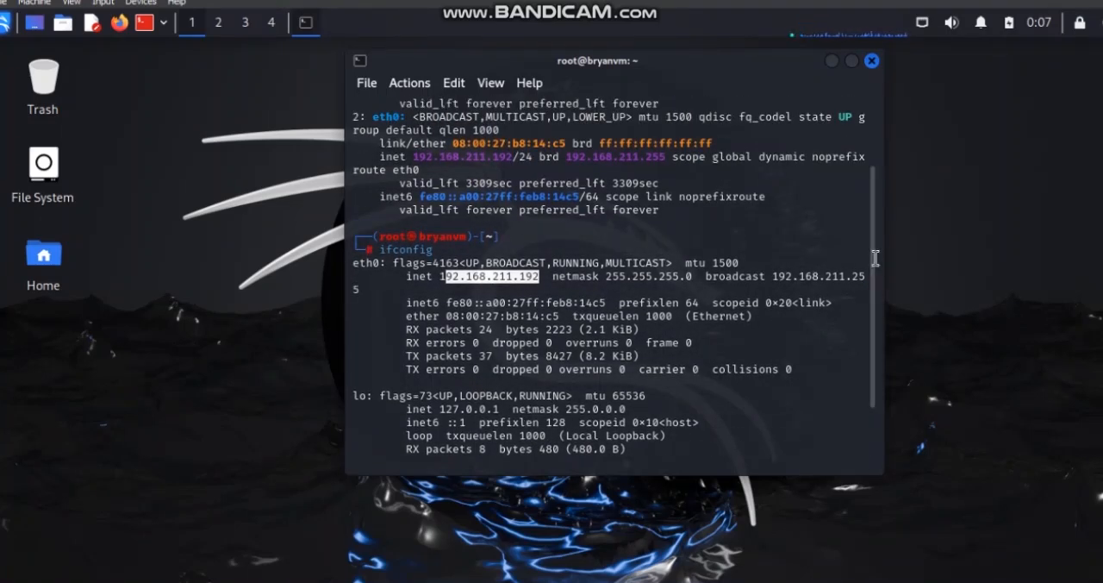
scroll(873, 255, "down", 3)
left_click(592, 452)
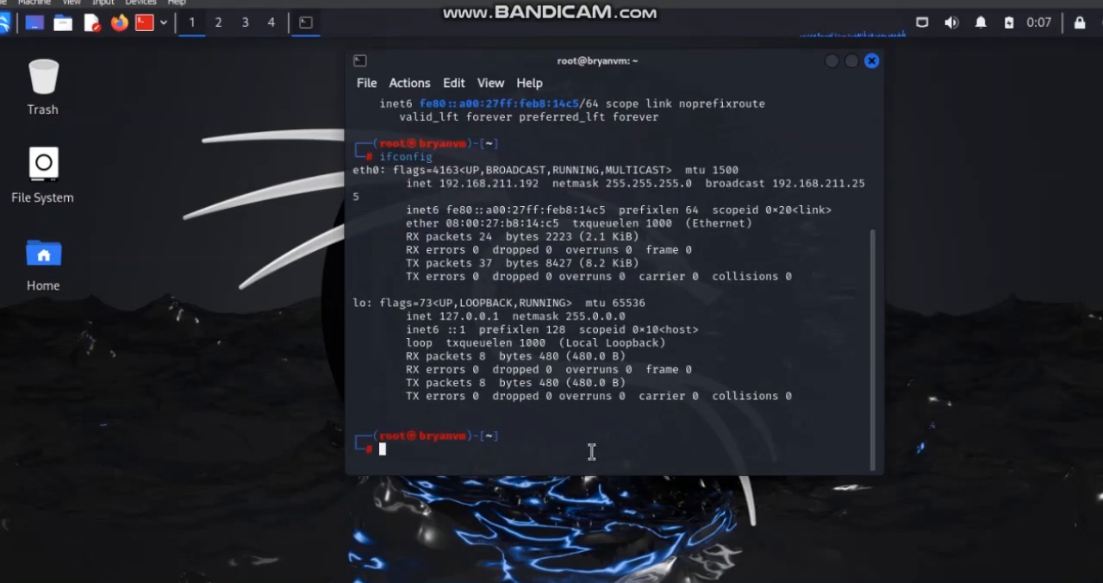
- Run the host discovery scan nmap -sn 192.168.211.192/24 on the local subnet
type("nmap -sn 19")
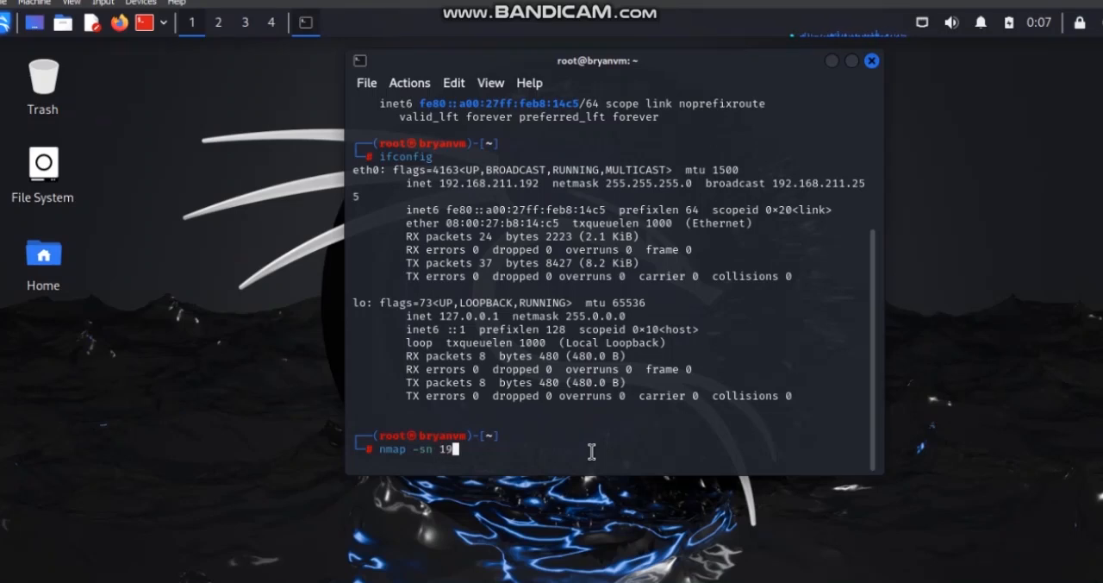
type("2.168")
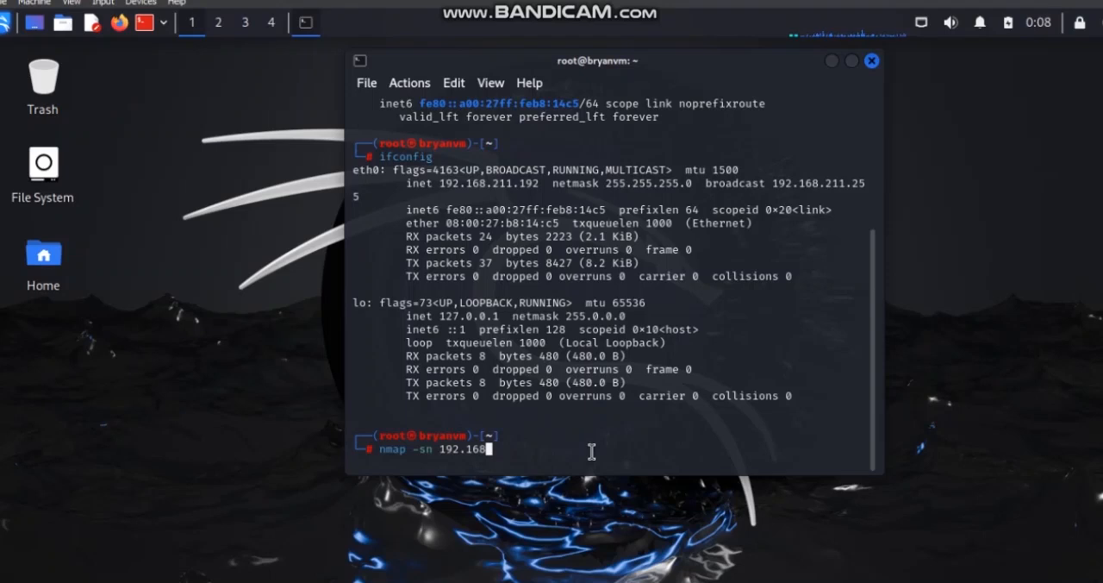
type(".211.192/24")
key("Return")
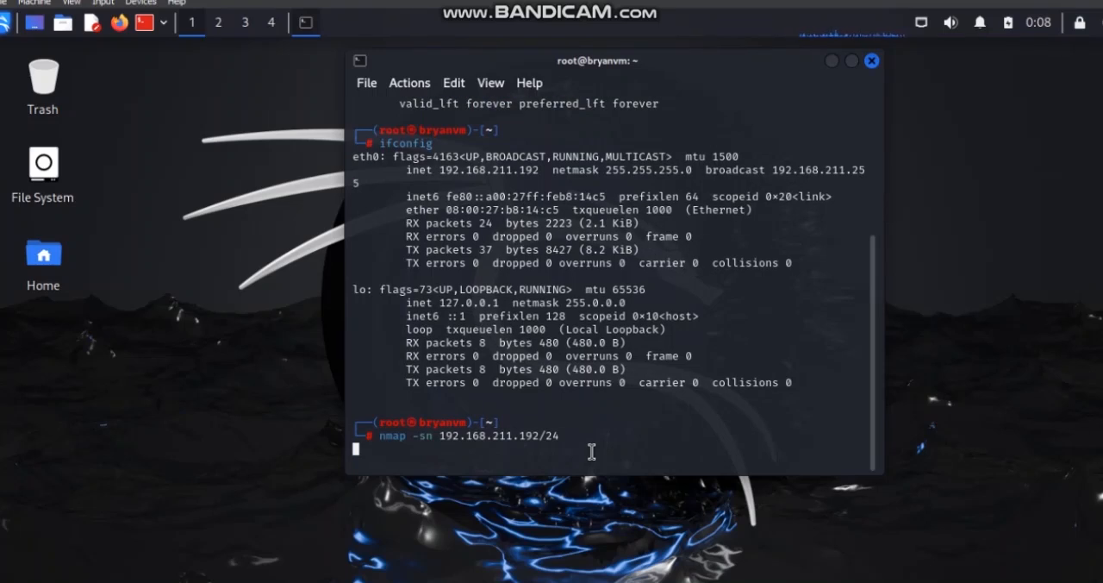
- Make the terminal window taller and examine the hosts listed in the nmap scan report
left_click_drag(620, 476, 617, 567)
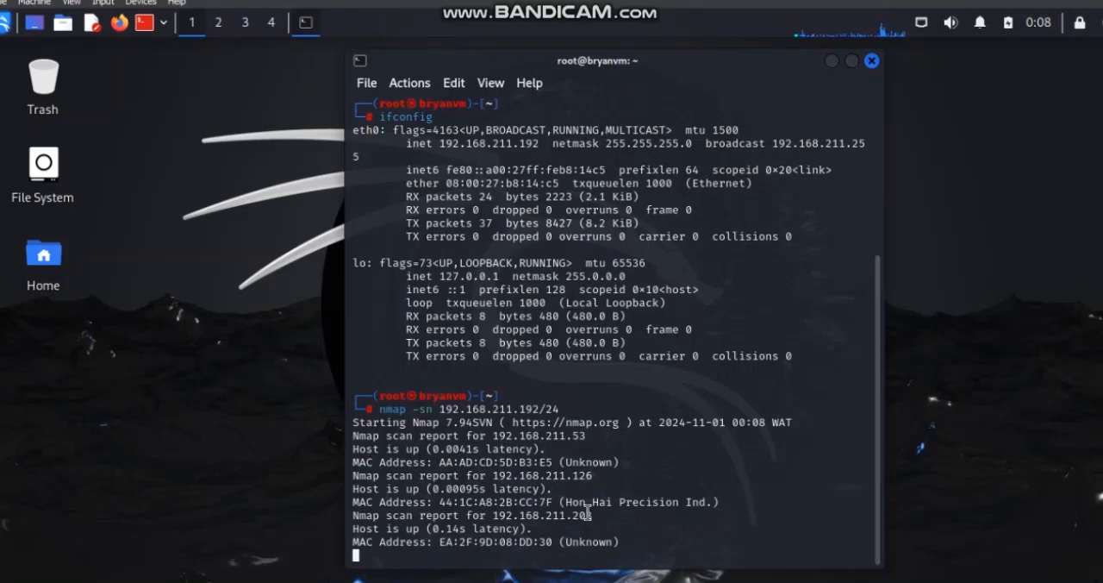
left_click_drag(600, 516, 454, 493)
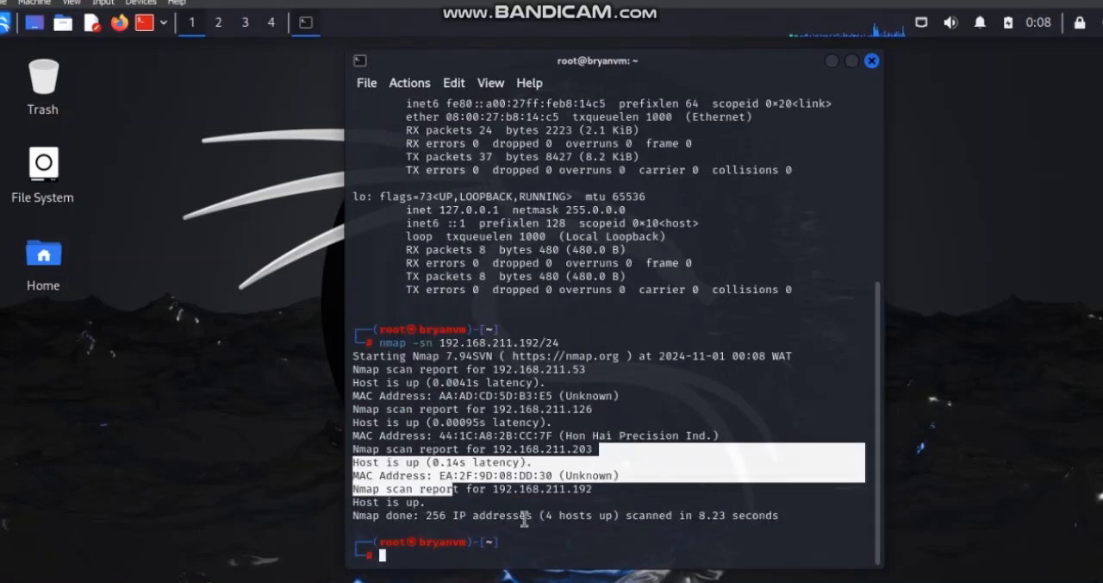
left_click(524, 519)
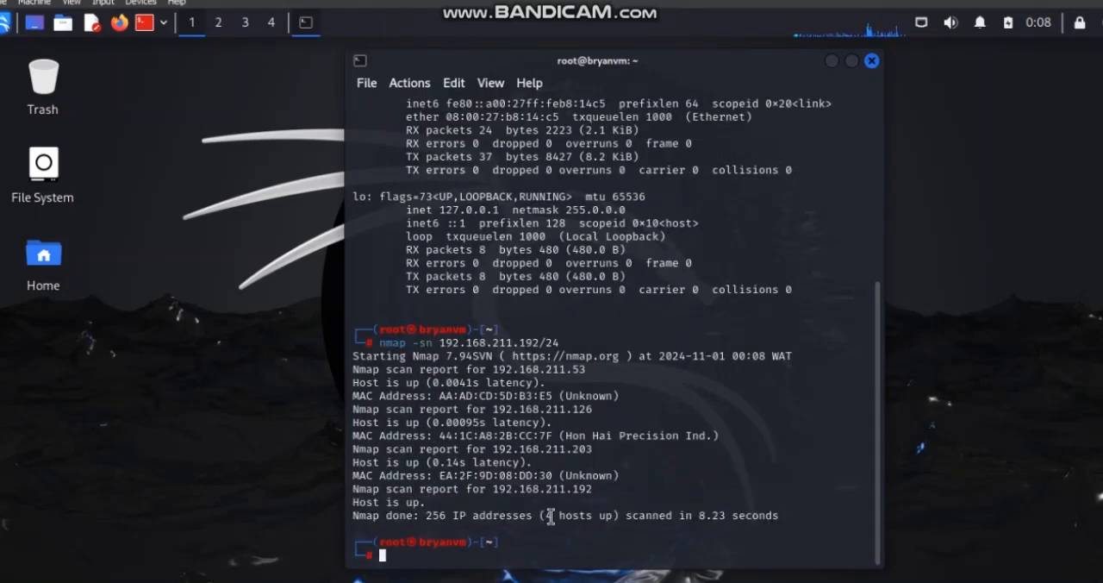